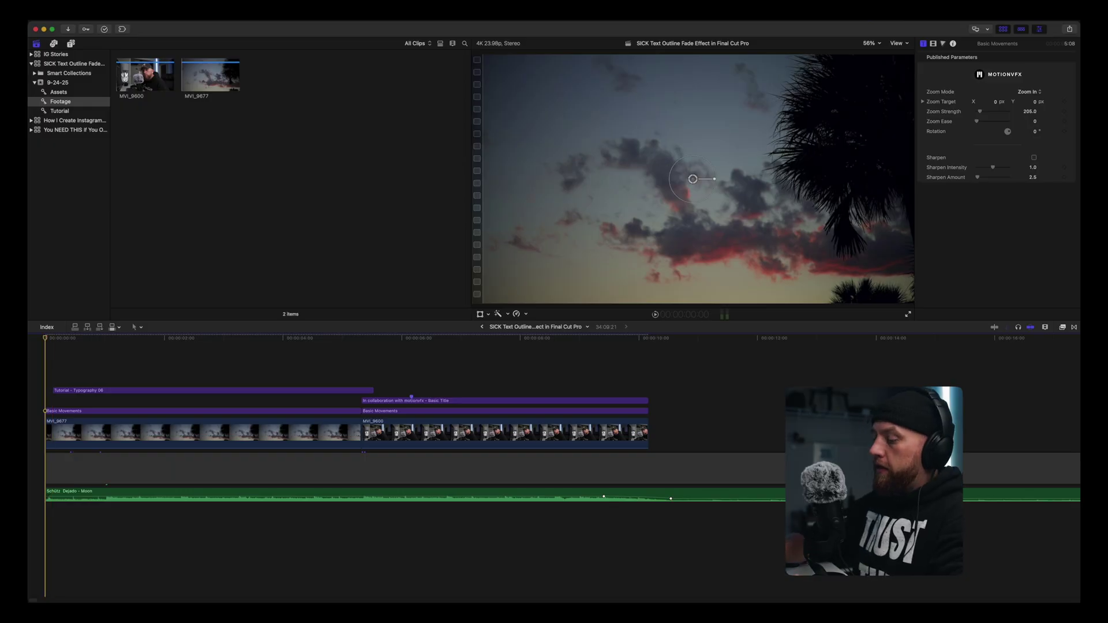
Preview the opening title animation and toggle the collaboration title and the Tutorial title off and back on
{"action": "key", "text": "space"}
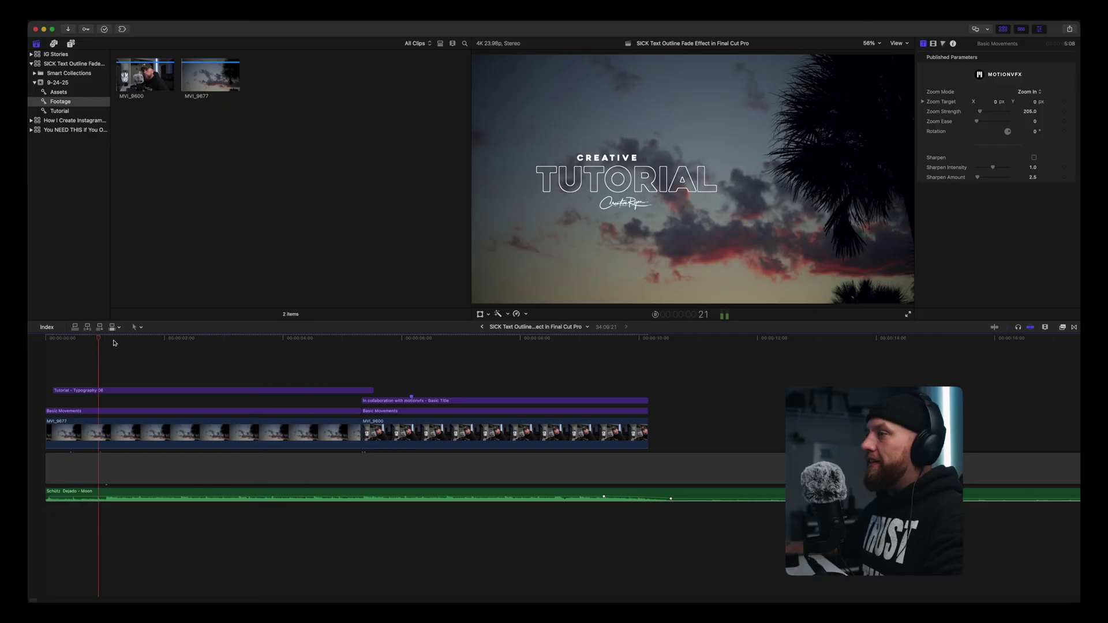
{"action": "left_click", "coordinate": [76, 335]}
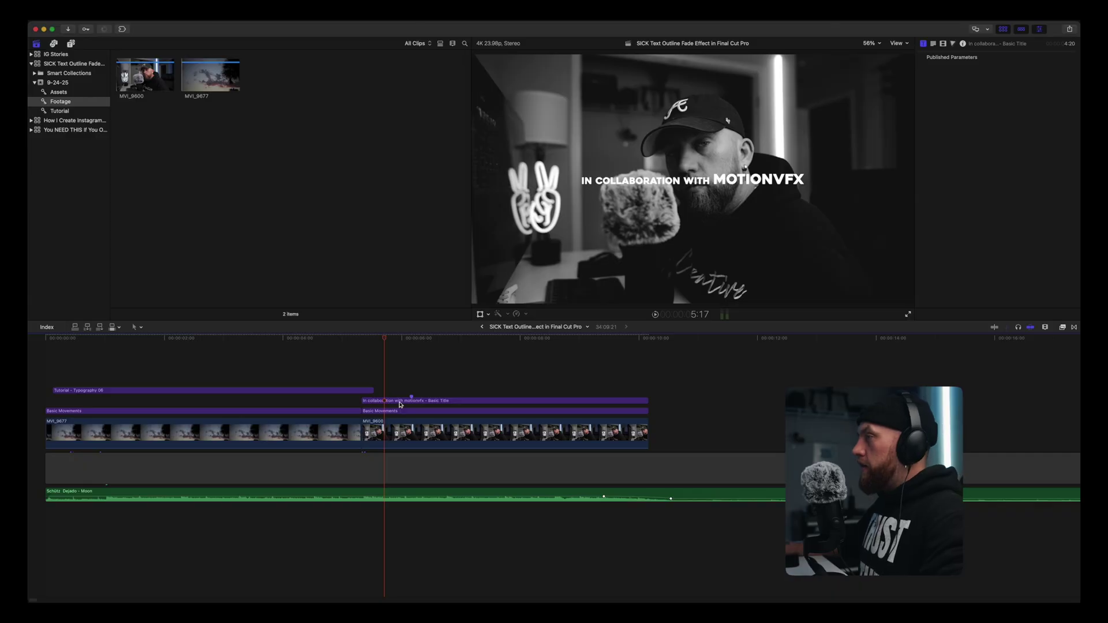
{"action": "left_click", "coordinate": [401, 405]}
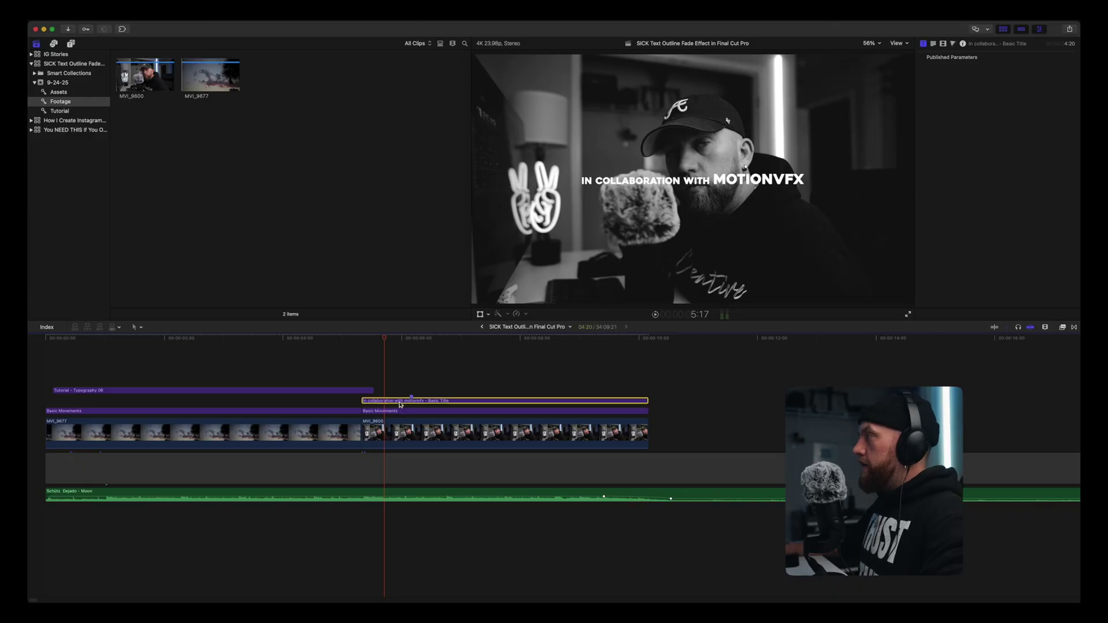
{"action": "key", "text": "v"}
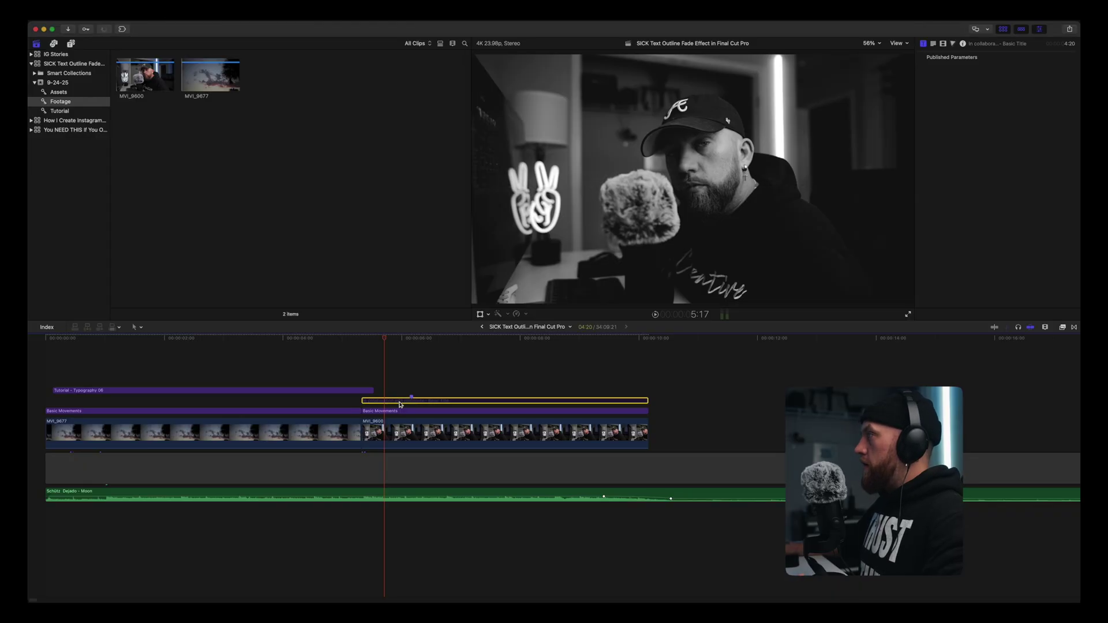
{"action": "key", "text": "v"}
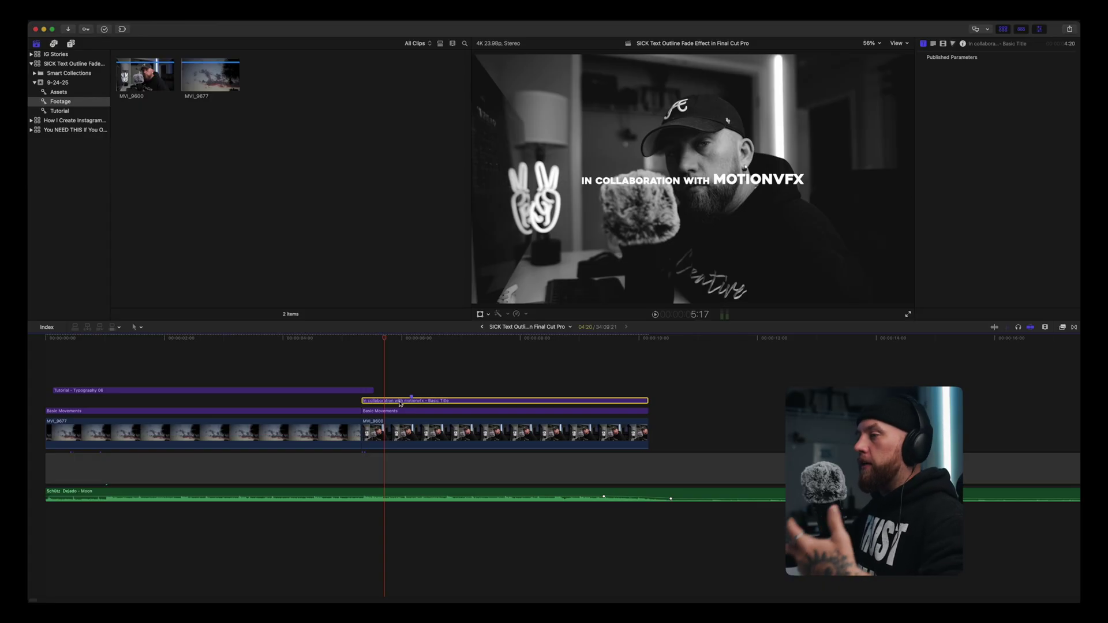
{"action": "left_click", "coordinate": [89, 391]}
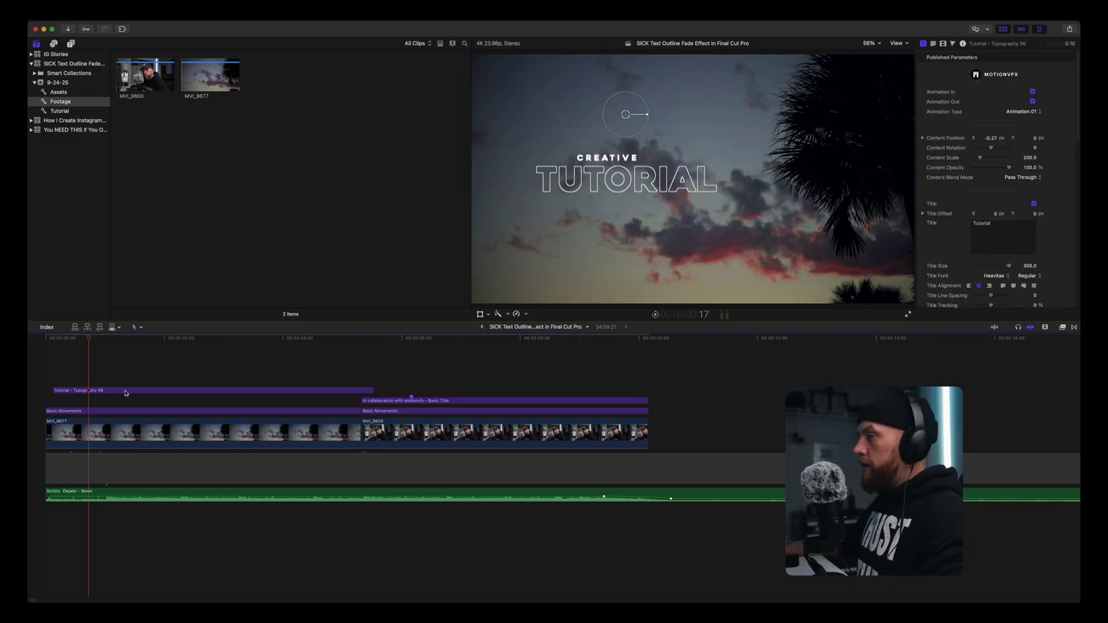
{"action": "key", "text": "v"}
{"action": "key", "text": "v"}
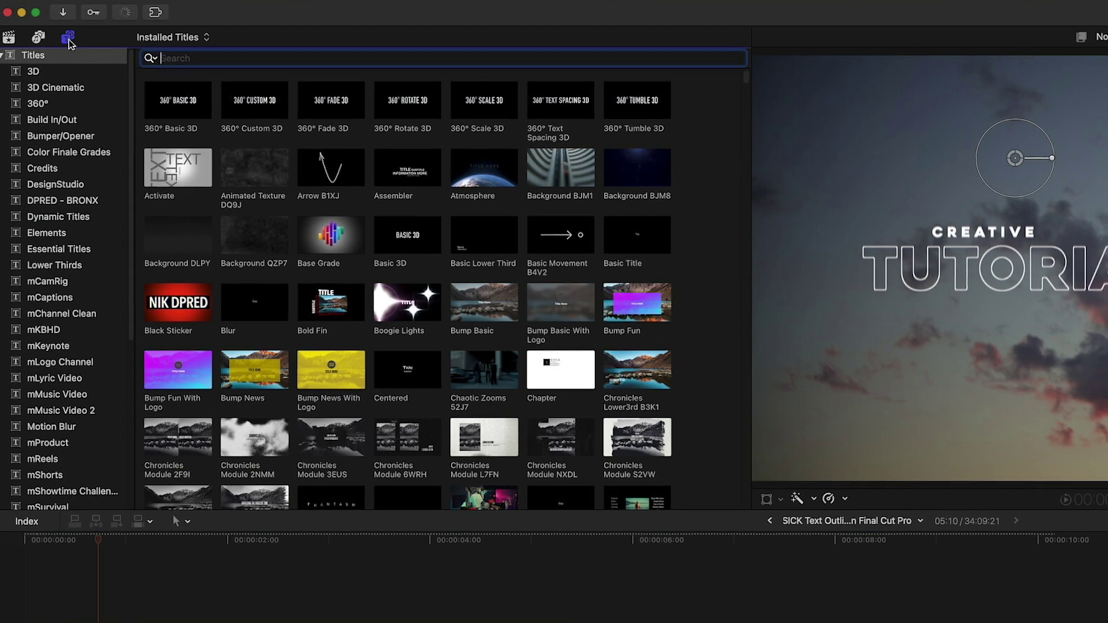
Add the Typography 06 title from the mMusic Video 2 collection above the existing Tutorial title, aligned with its start
{"action": "left_click", "coordinate": [70, 413]}
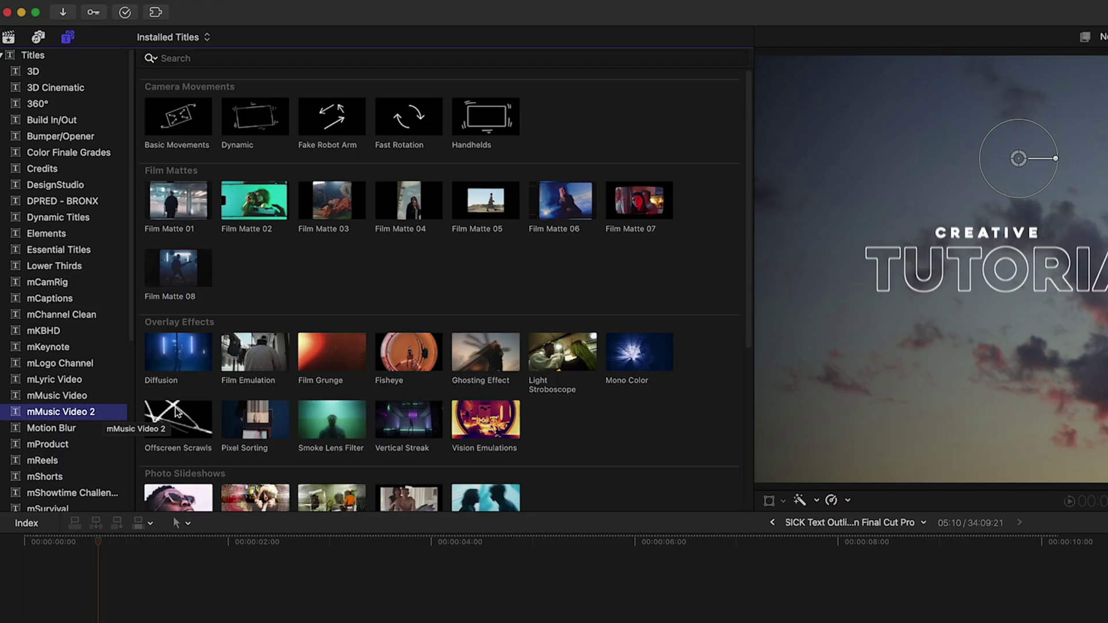
{"action": "scroll", "coordinate": [231, 392], "scroll_direction": "down", "scroll_amount": 5}
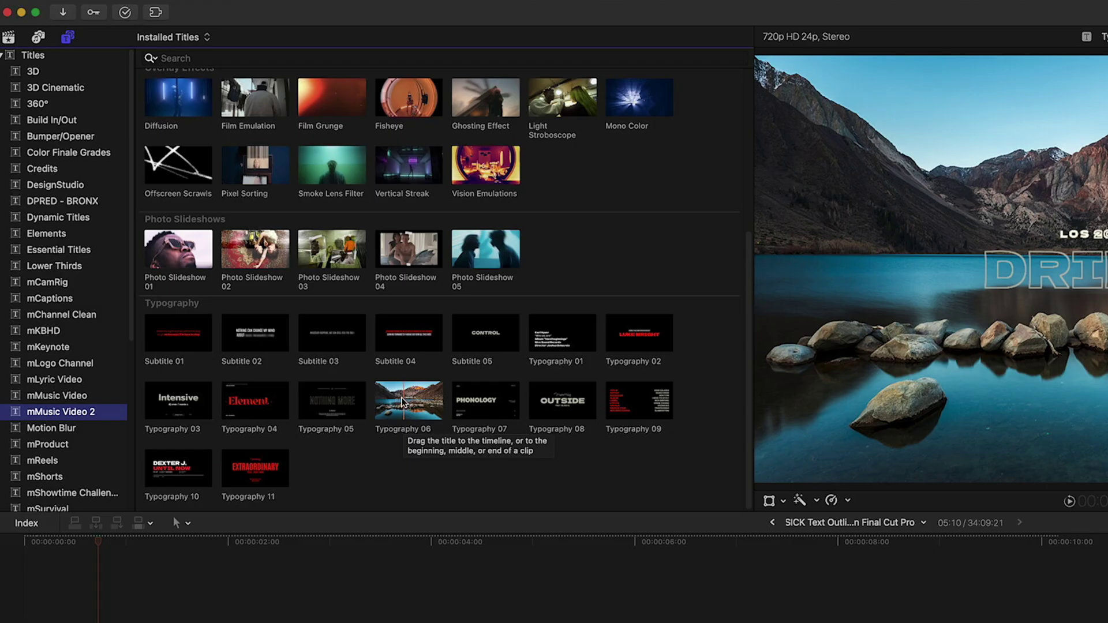
{"action": "left_click_drag", "start_coordinate": [404, 393], "coordinate": [46, 544]}
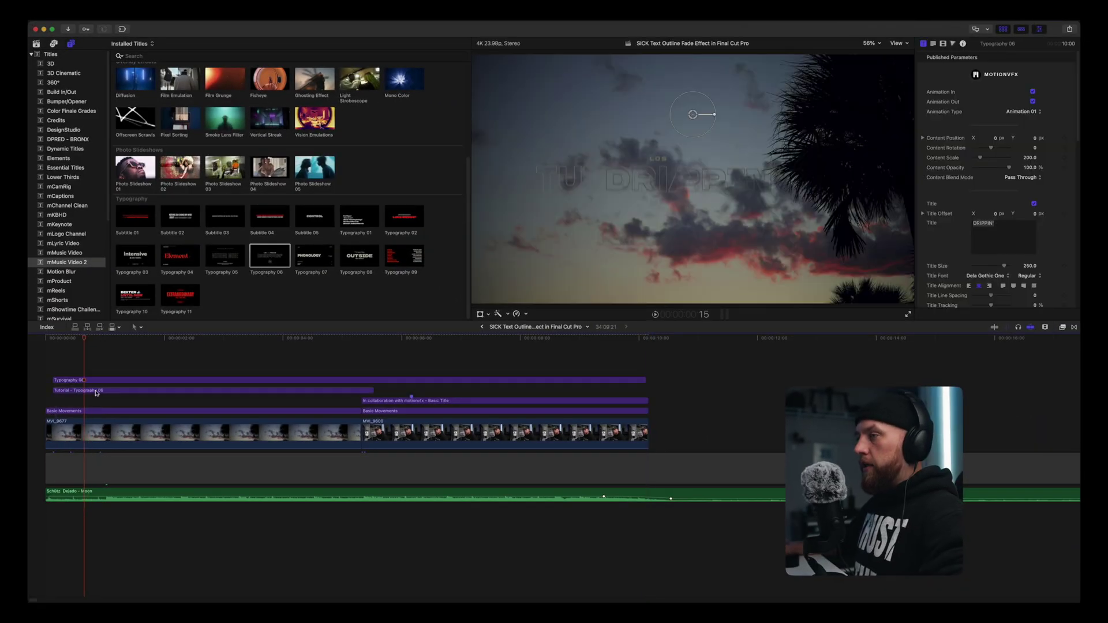
Disable the original Tutorial title beneath the new Typography 06 title
{"action": "left_click", "coordinate": [105, 555]}
{"action": "key", "text": "v"}
{"action": "left_click", "coordinate": [100, 358]}
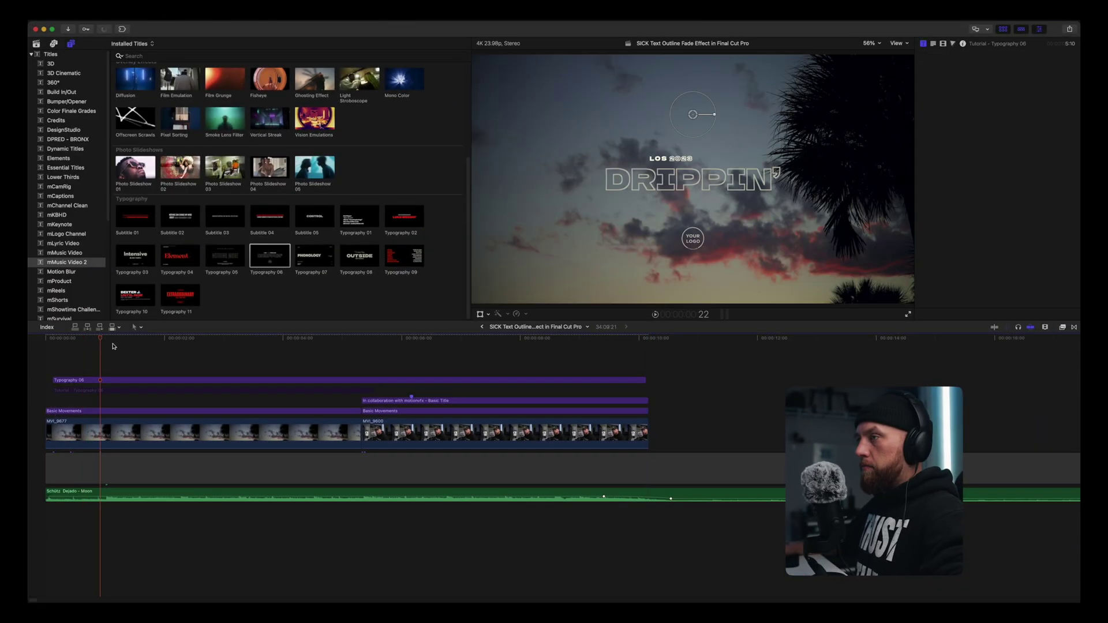
Play back the new Typography 06 title animation from the start of the timeline
{"action": "left_click_drag", "start_coordinate": [124, 339], "coordinate": [36, 344]}
{"action": "key", "text": "space"}
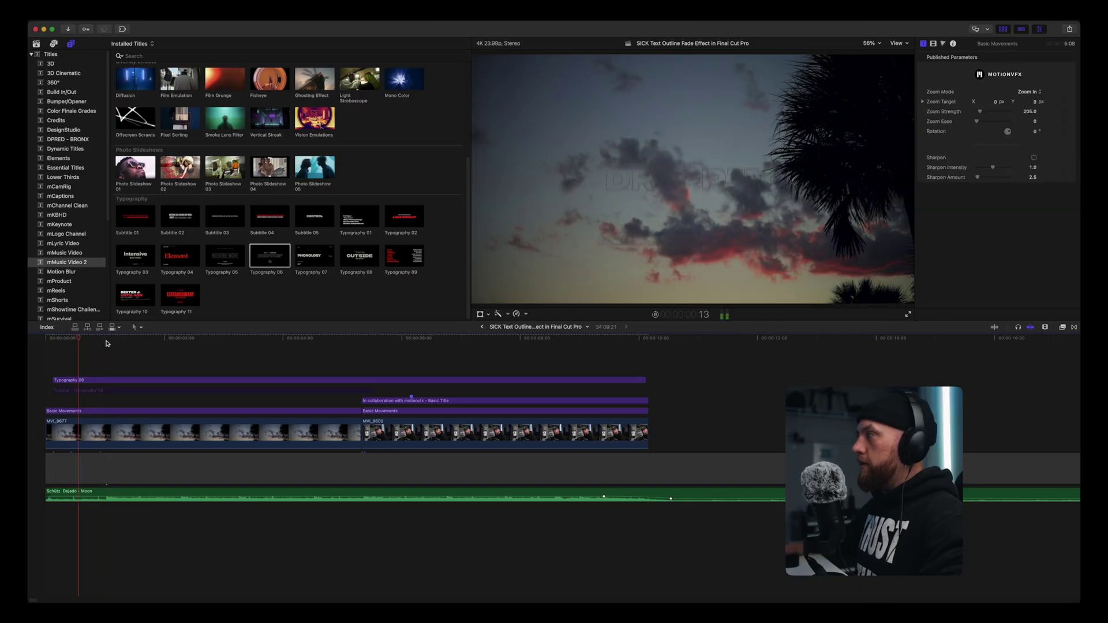
{"action": "key", "text": "Home"}
{"action": "key", "text": "space"}
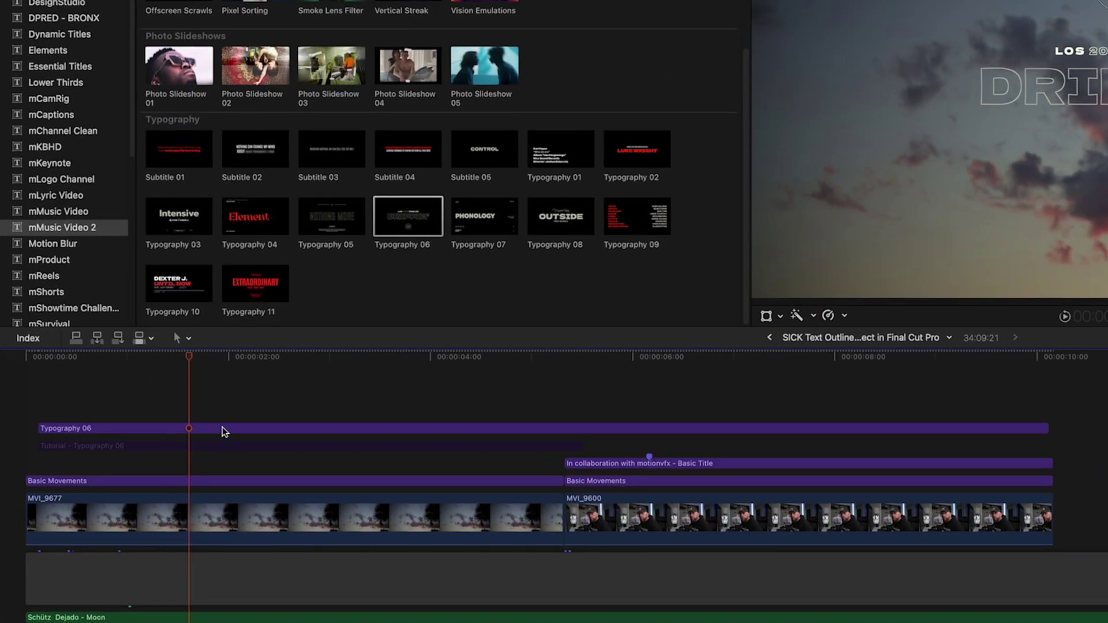
Replace the DRIPPIN' text of the Typography 06 title with TUTORIAL
{"action": "left_click", "coordinate": [165, 383]}
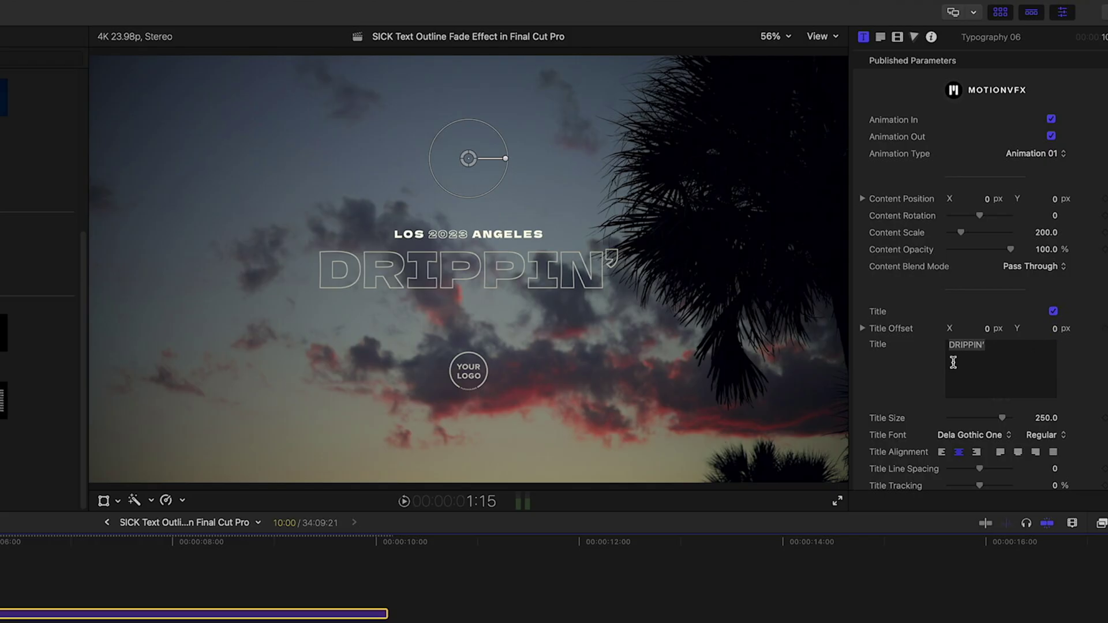
{"action": "triple_click", "coordinate": [1016, 356]}
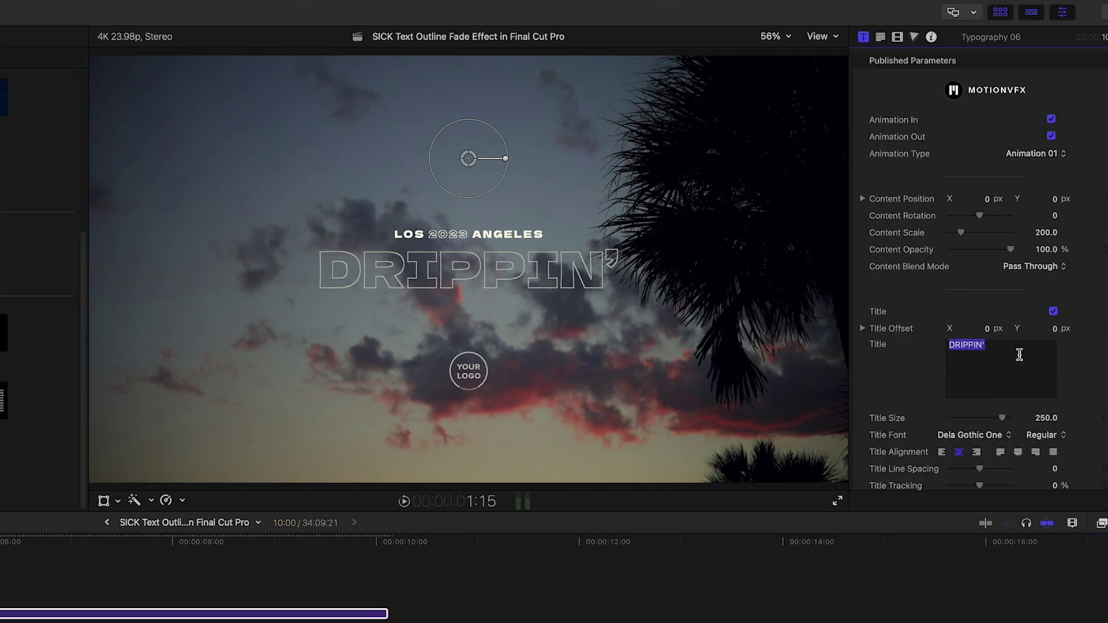
{"action": "type", "text": "TUTRO"}
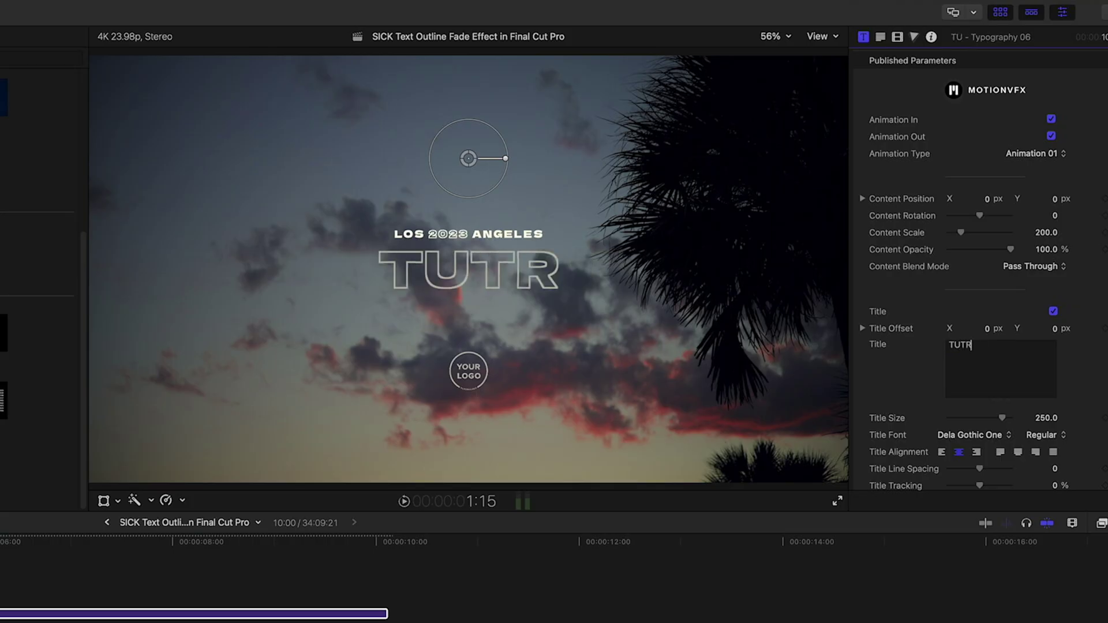
{"action": "key", "text": "BackSpace"}
{"action": "key", "text": "BackSpace"}
{"action": "type", "text": "ORIALS"}
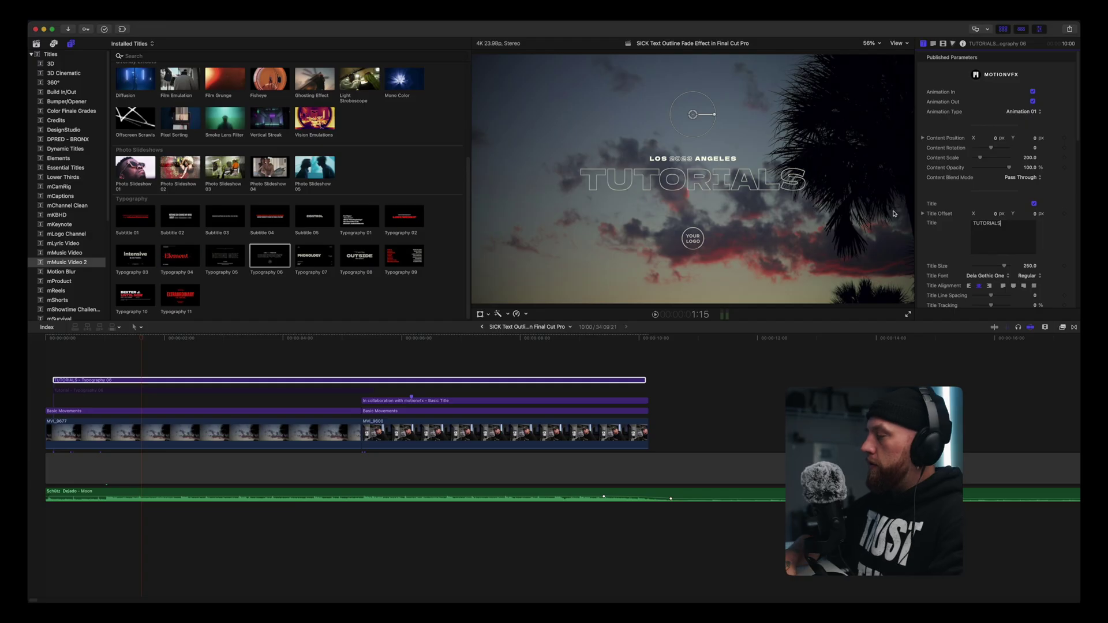
{"action": "key", "text": "BackSpace"}
Nudge the LOS 2023 ANGELES line in the viewer to about X 0.6 px, Y 144 px
{"action": "left_click_drag", "start_coordinate": [744, 180], "coordinate": [726, 163]}
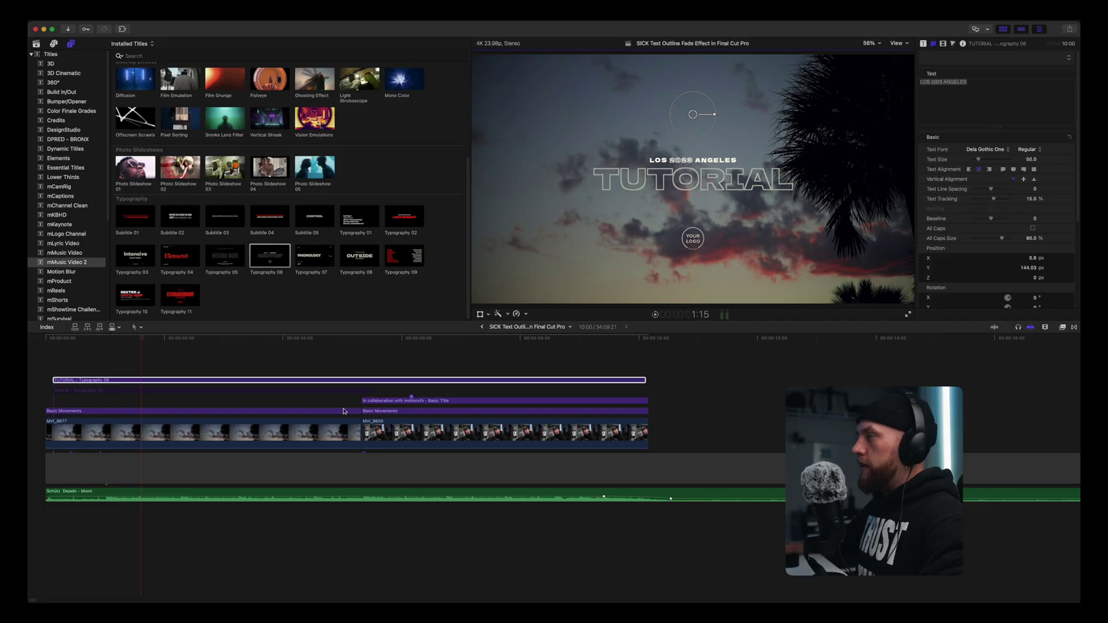
{"action": "left_click", "coordinate": [319, 381]}
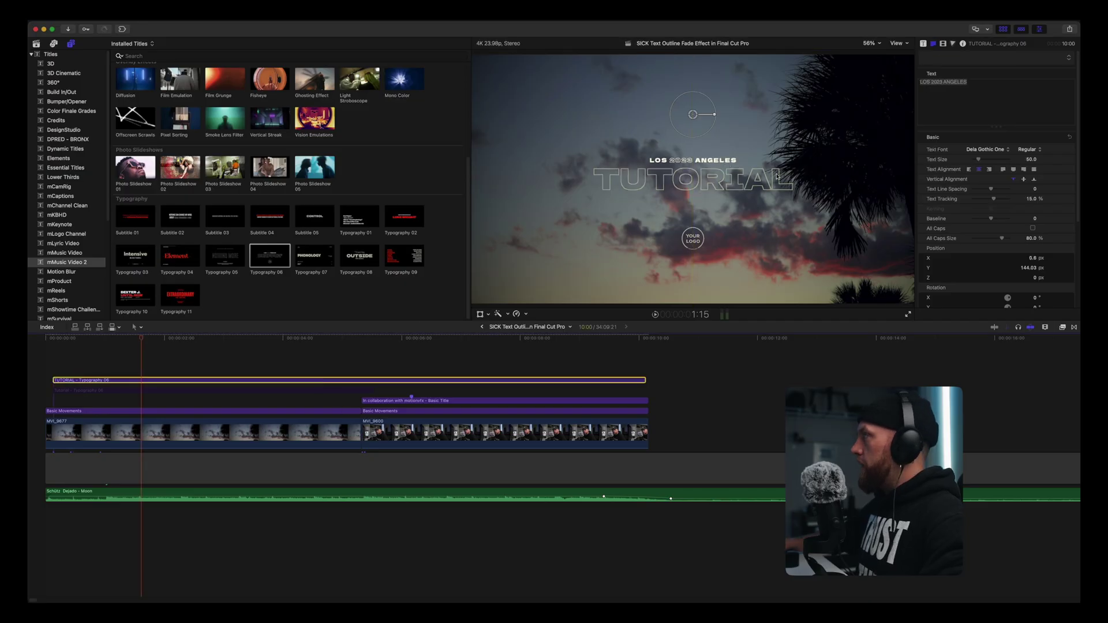
Raise the title's logo by setting its Logo Position Y to 5.4 px
{"action": "left_click", "coordinate": [923, 44]}
{"action": "scroll", "coordinate": [981, 202], "scroll_direction": "down", "scroll_amount": 5}
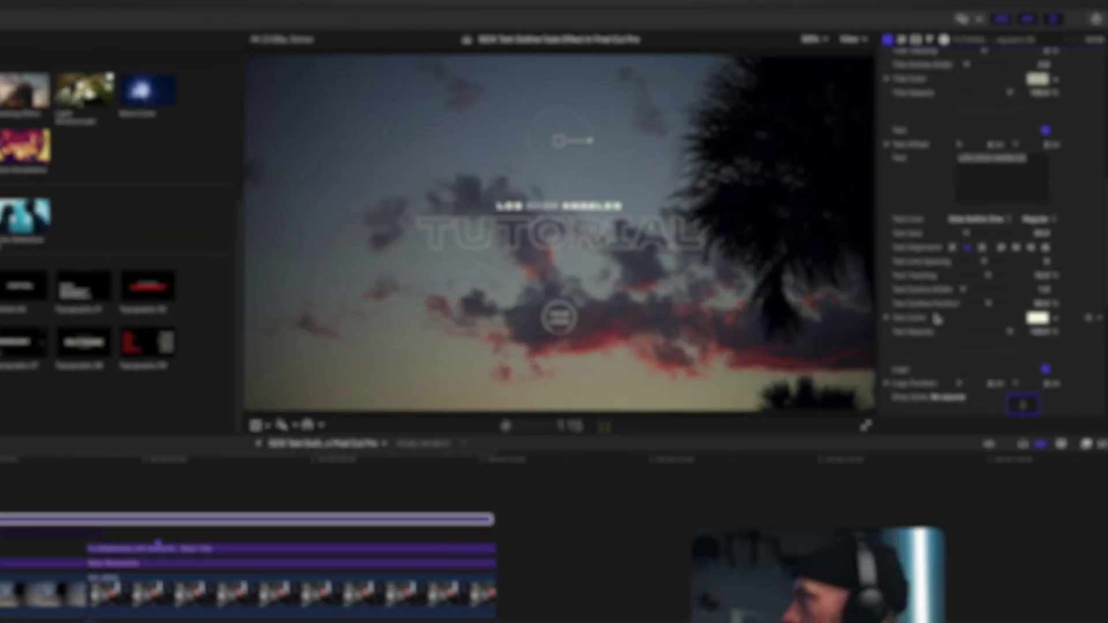
{"action": "scroll", "coordinate": [935, 323], "scroll_direction": "down", "scroll_amount": 4}
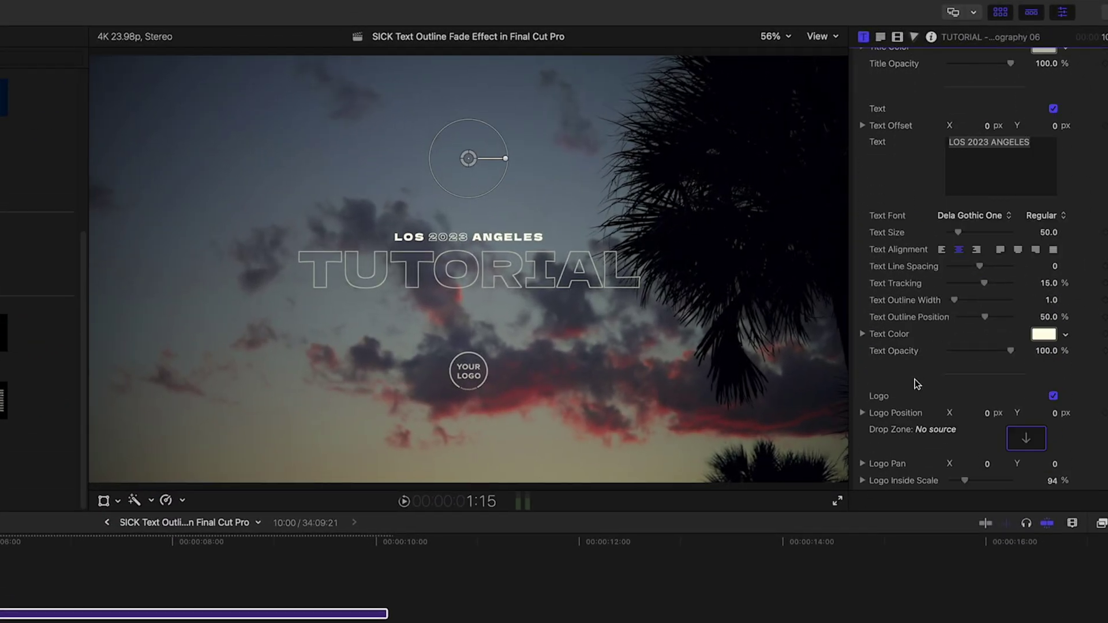
{"action": "scroll", "coordinate": [916, 383], "scroll_direction": "down", "scroll_amount": 4}
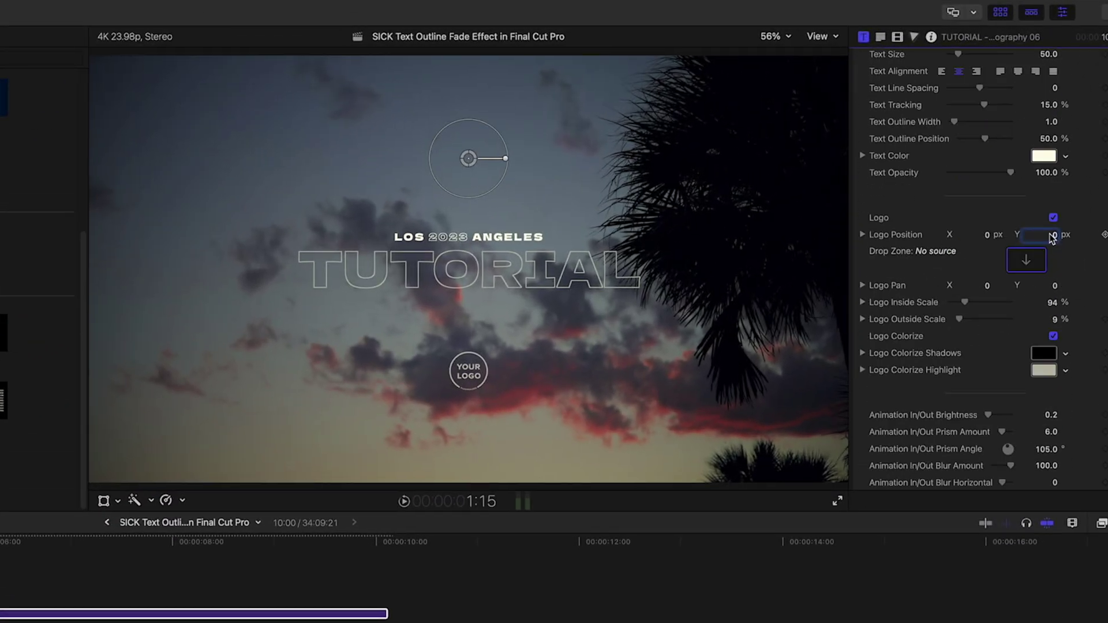
{"action": "left_click_drag", "start_coordinate": [1054, 239], "coordinate": [1068, 253]}
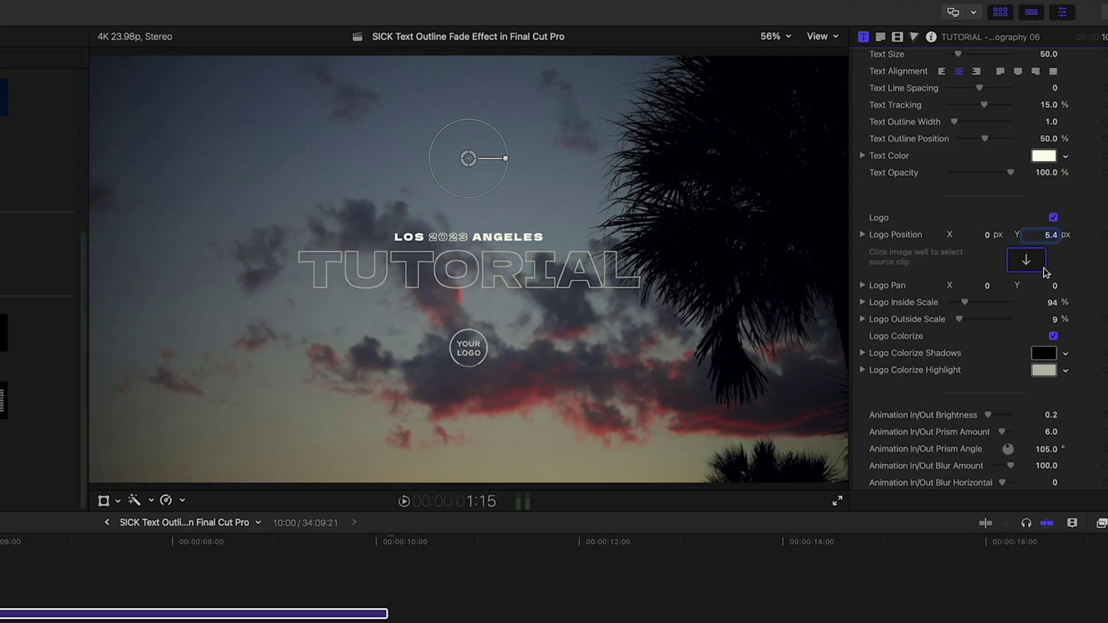
Fill the logo drop zone with the CR Logo White clip, scaled to 50% inside and 23% outside
{"action": "left_click", "coordinate": [1026, 262]}
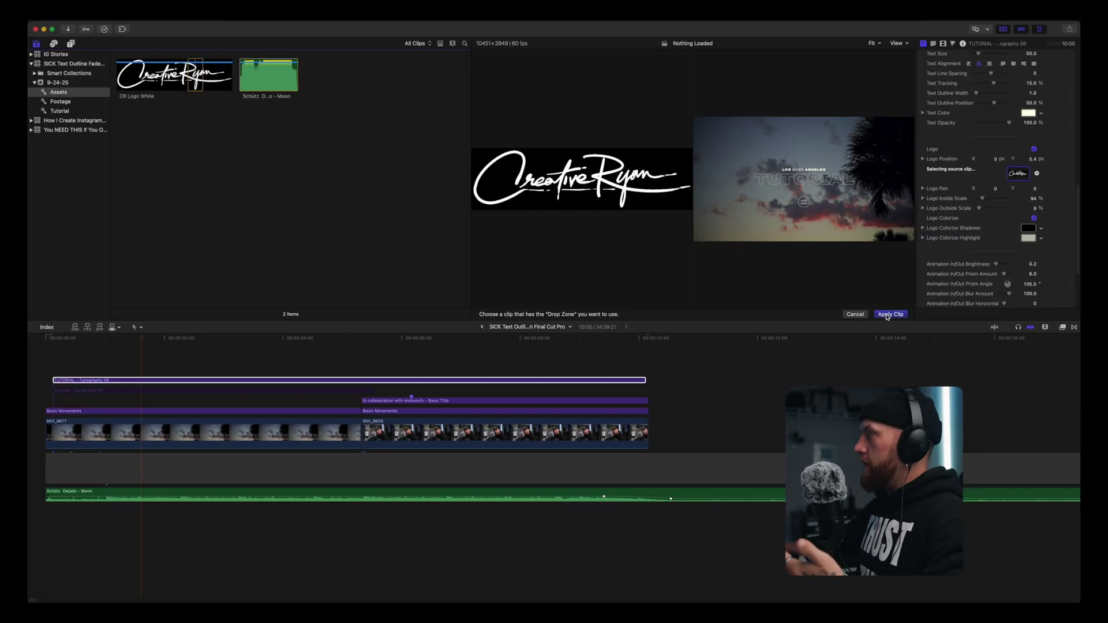
{"action": "left_click", "coordinate": [889, 314]}
{"action": "scroll", "coordinate": [941, 215], "scroll_direction": "down", "scroll_amount": 10}
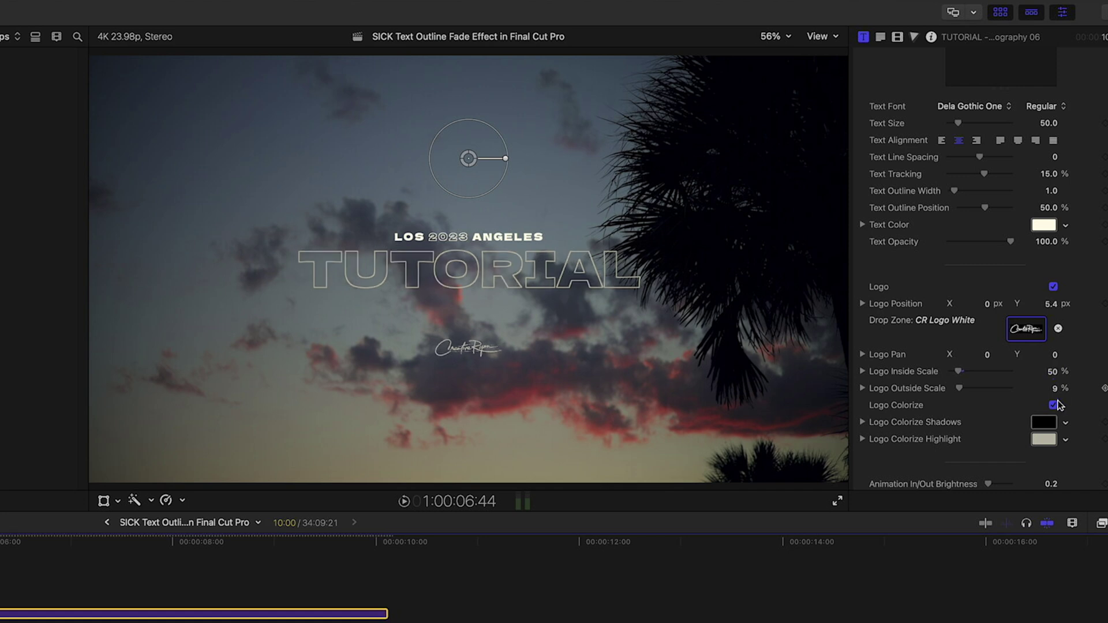
{"action": "mouse_move", "coordinate": [1055, 394]}
{"action": "left_mouse_down"}
{"action": "mouse_move", "coordinate": [1067, 394]}
{"action": "mouse_move", "coordinate": [1036, 387]}
{"action": "left_mouse_up"}
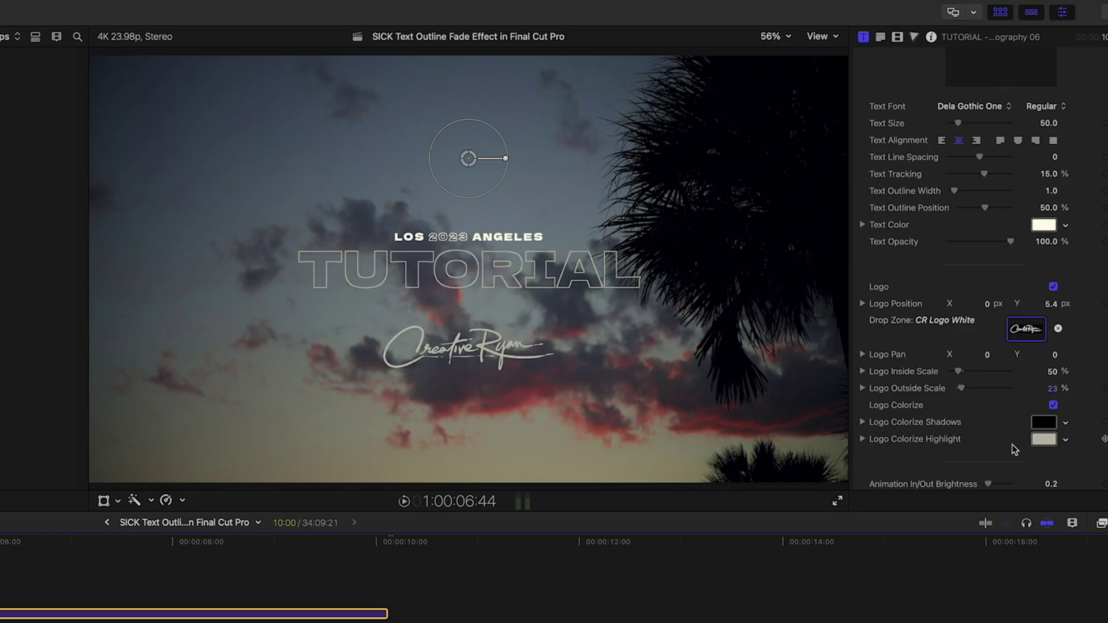
Try pencil colours for the Logo Colorize Highlight, and set it to a muted red sampled from the sunset clouds
{"action": "left_click", "coordinate": [1046, 441]}
{"action": "left_click", "coordinate": [570, 417]}
{"action": "left_click", "coordinate": [569, 448]}
{"action": "left_click", "coordinate": [677, 452]}
{"action": "left_click", "coordinate": [629, 486]}
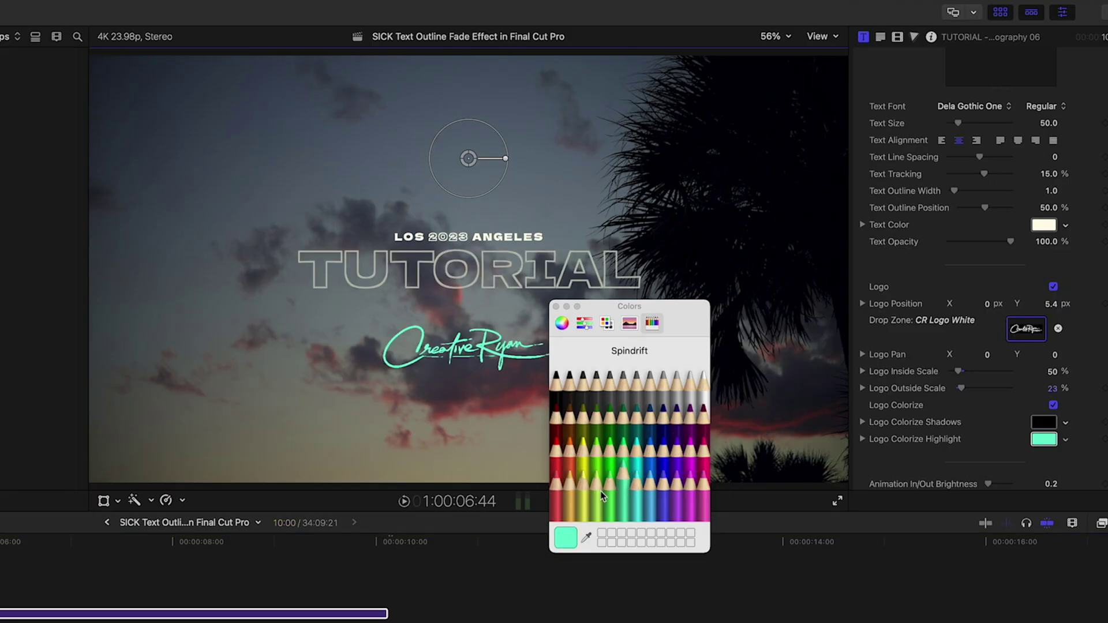
{"action": "left_click", "coordinate": [587, 538]}
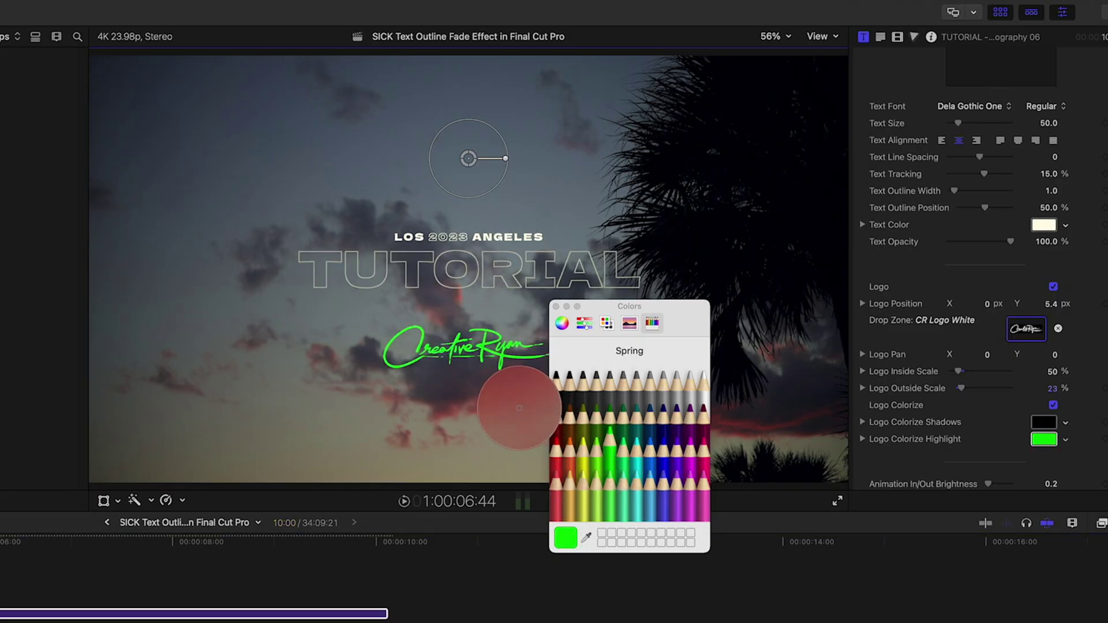
{"action": "left_click", "coordinate": [517, 406]}
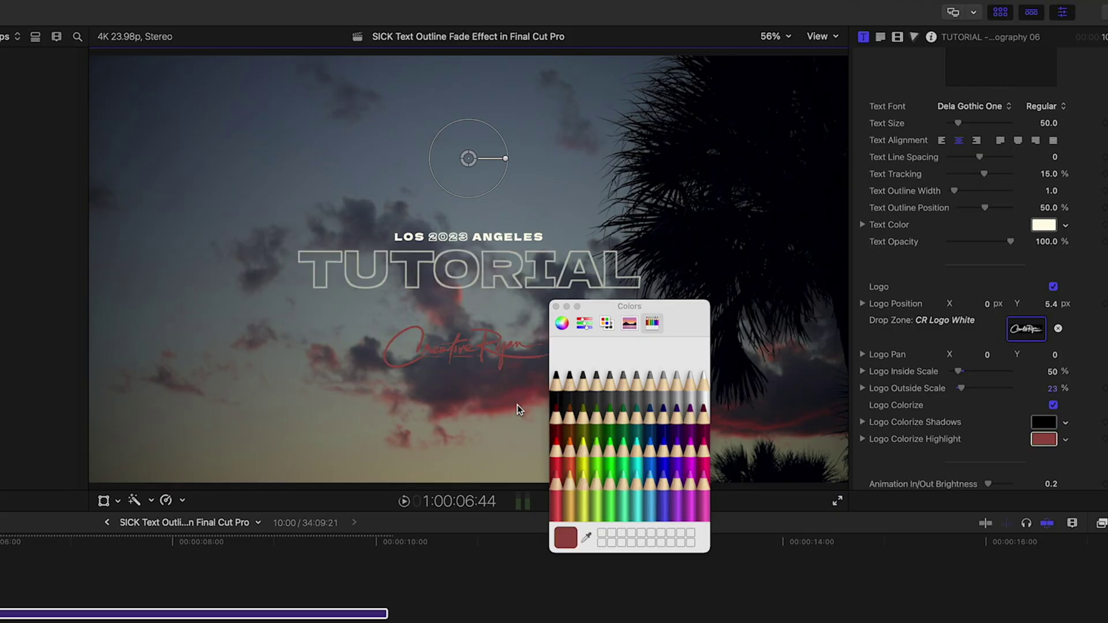
Change the TUTORIAL title's font to Compacta ICG Bold
{"action": "scroll", "coordinate": [1069, 378], "scroll_direction": "up", "scroll_amount": 10}
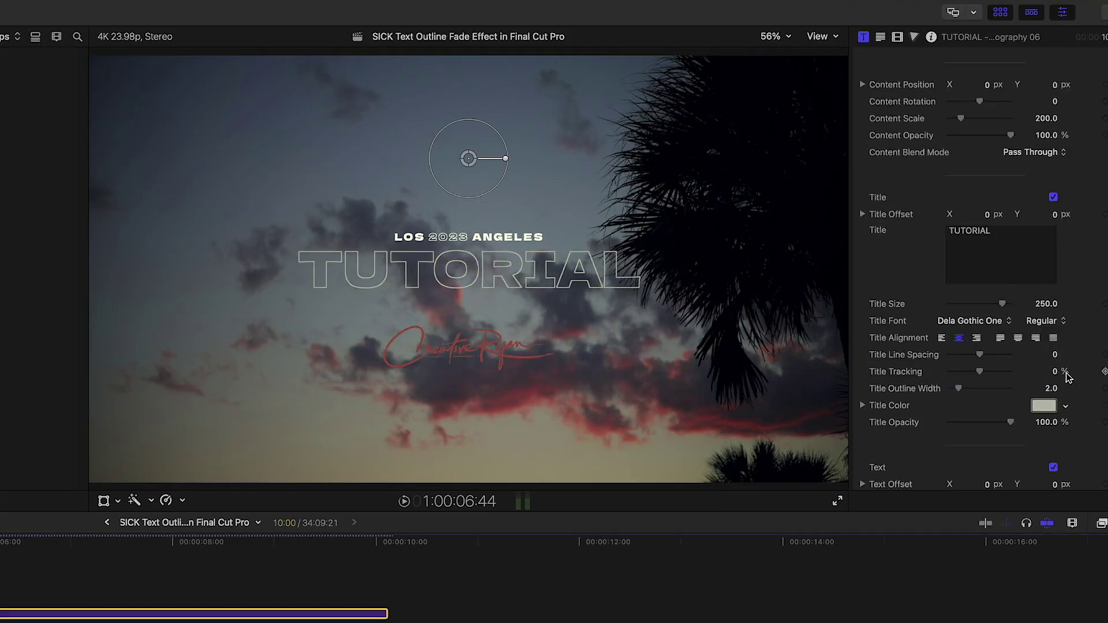
{"action": "left_click", "coordinate": [980, 322]}
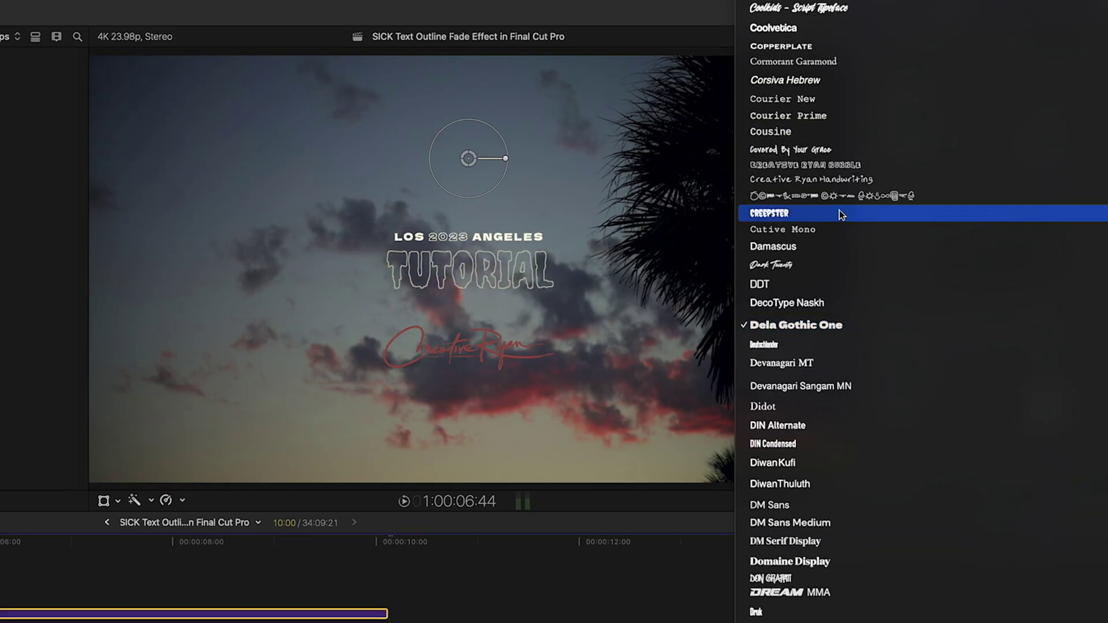
{"action": "left_click", "coordinate": [819, 16]}
Set the TUTORIAL title's size to 500
{"action": "left_click", "coordinate": [1044, 306]}
{"action": "type", "text": "300"}
{"action": "key", "text": "Return"}
{"action": "type", "text": "500"}
{"action": "key", "text": "Return"}
Move the enlarged TUTORIAL title up clear of the logo, and place the LOS 2023 ANGELES line just above it at about Y 230 px
{"action": "left_click_drag", "start_coordinate": [505, 237], "coordinate": [505, 190]}
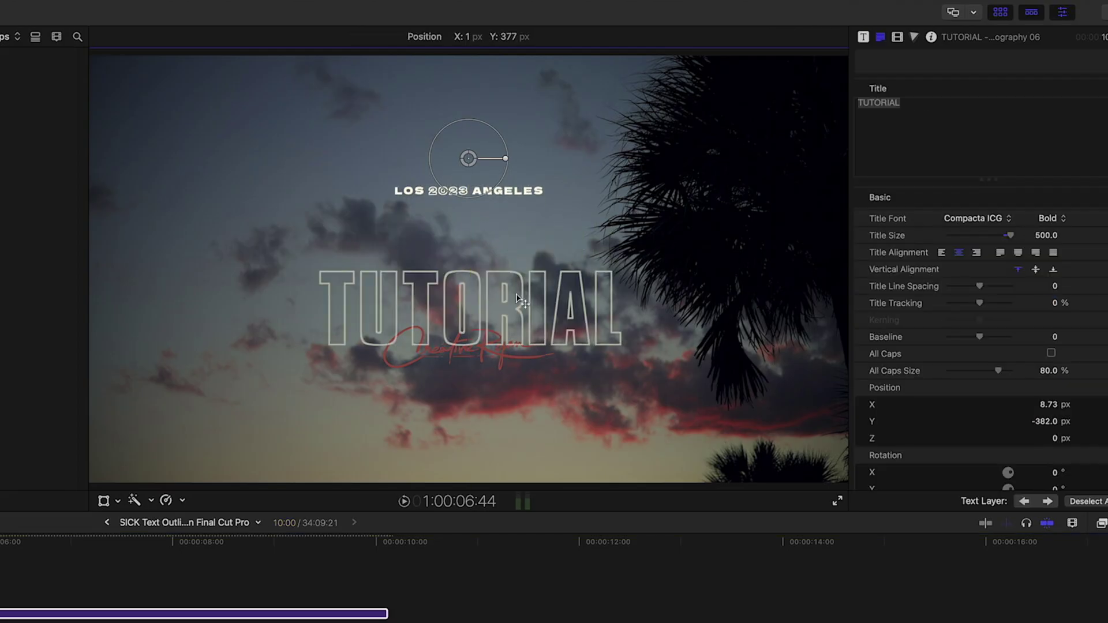
{"action": "left_click_drag", "start_coordinate": [516, 312], "coordinate": [518, 271]}
{"action": "left_click_drag", "start_coordinate": [519, 194], "coordinate": [521, 225]}
{"action": "left_click", "coordinate": [125, 613]}
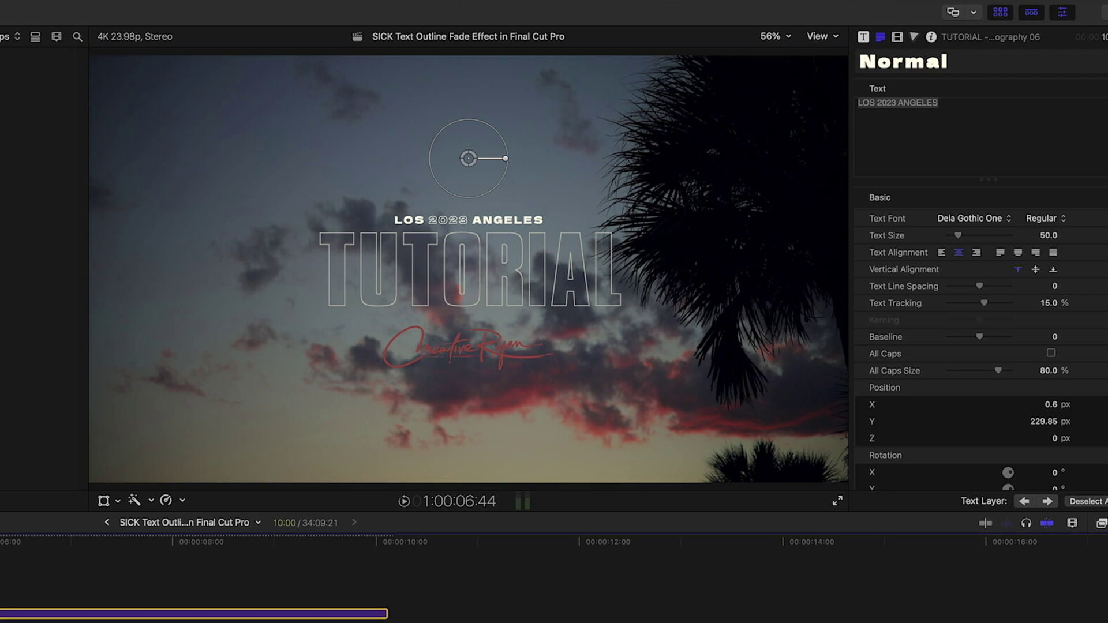
Toggle the LOS 2023 ANGELES text layer off and back on in the title's published parameters
{"action": "left_click", "coordinate": [864, 36]}
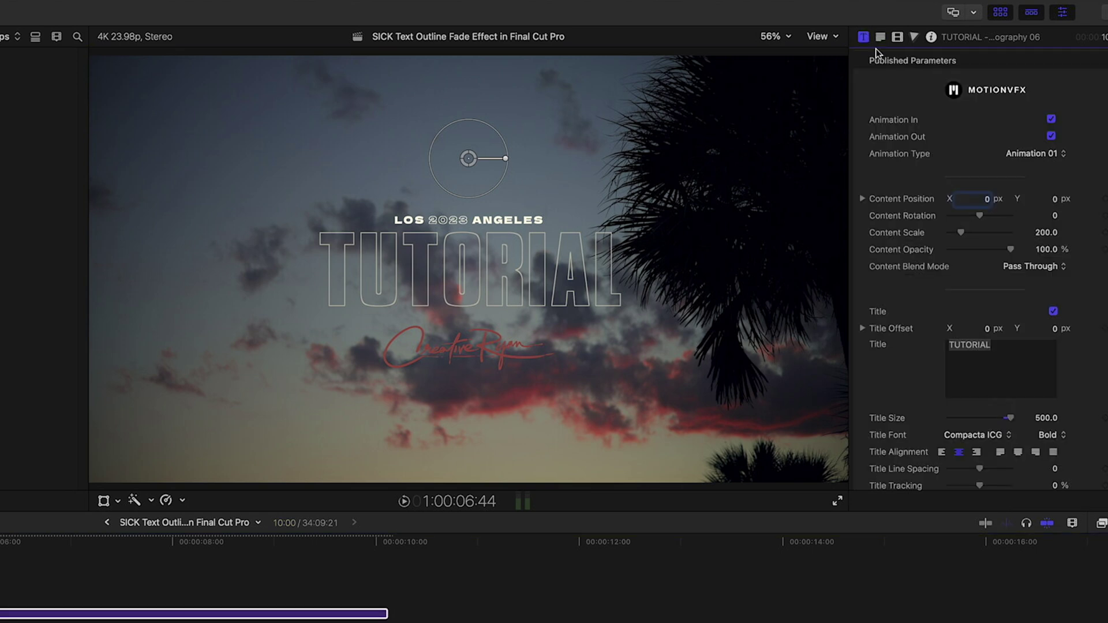
{"action": "scroll", "coordinate": [935, 326], "scroll_direction": "down", "scroll_amount": 5}
{"action": "scroll", "coordinate": [939, 327], "scroll_direction": "down", "scroll_amount": 1}
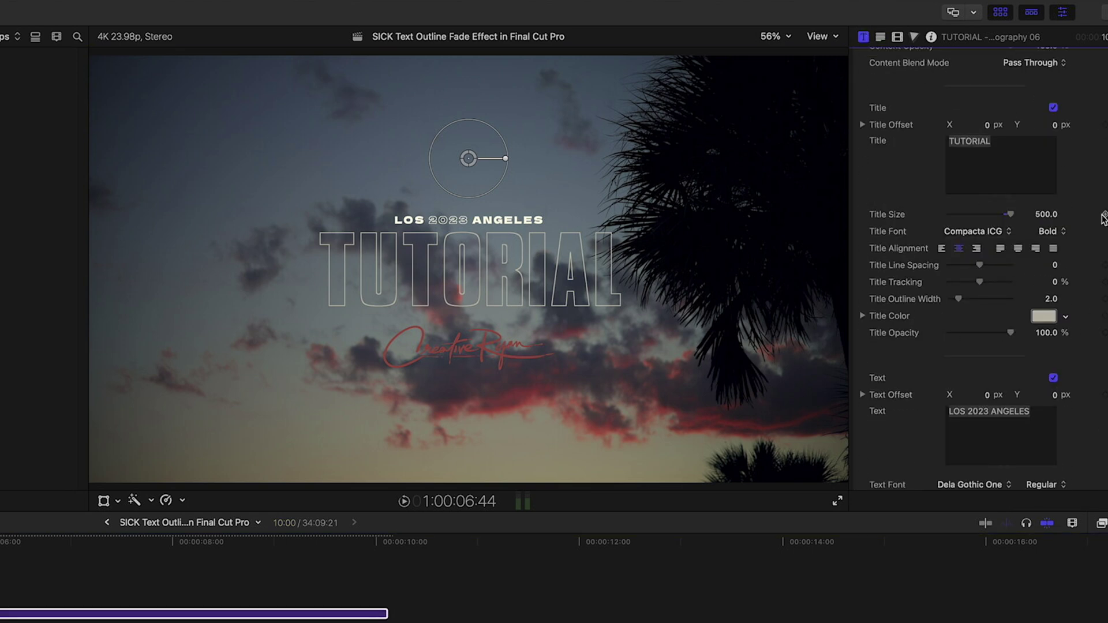
{"action": "left_click", "coordinate": [1053, 381]}
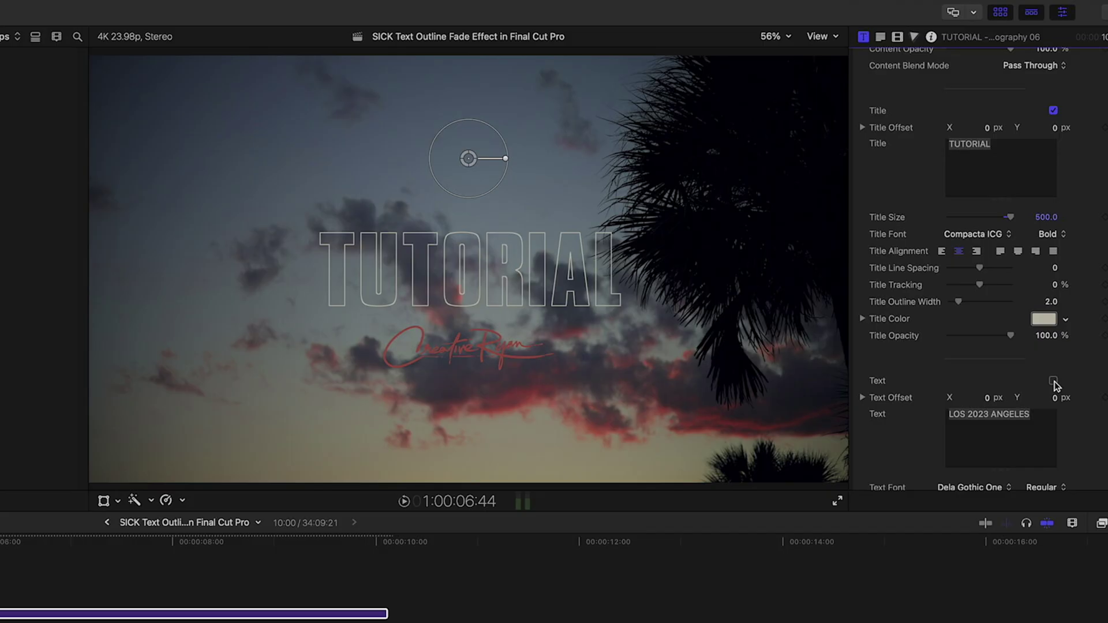
{"action": "left_click", "coordinate": [1053, 381]}
{"action": "scroll", "coordinate": [1053, 384], "scroll_direction": "down", "scroll_amount": 1}
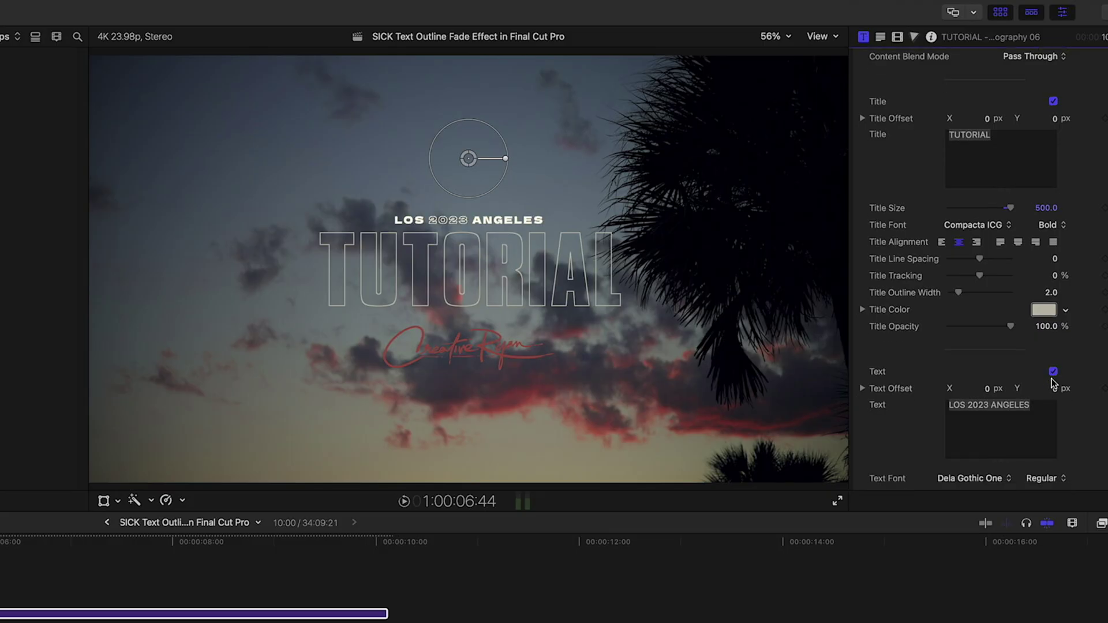
Hide the LOS 2023 ANGELES text layer and set the TUTORIAL title's outline colour to Tangerine
{"action": "left_click", "coordinate": [1054, 372]}
{"action": "left_click", "coordinate": [1043, 310]}
{"action": "left_click", "coordinate": [623, 407]}
{"action": "left_click", "coordinate": [570, 479]}
{"action": "left_click", "coordinate": [581, 446]}
{"action": "left_click", "coordinate": [569, 441]}
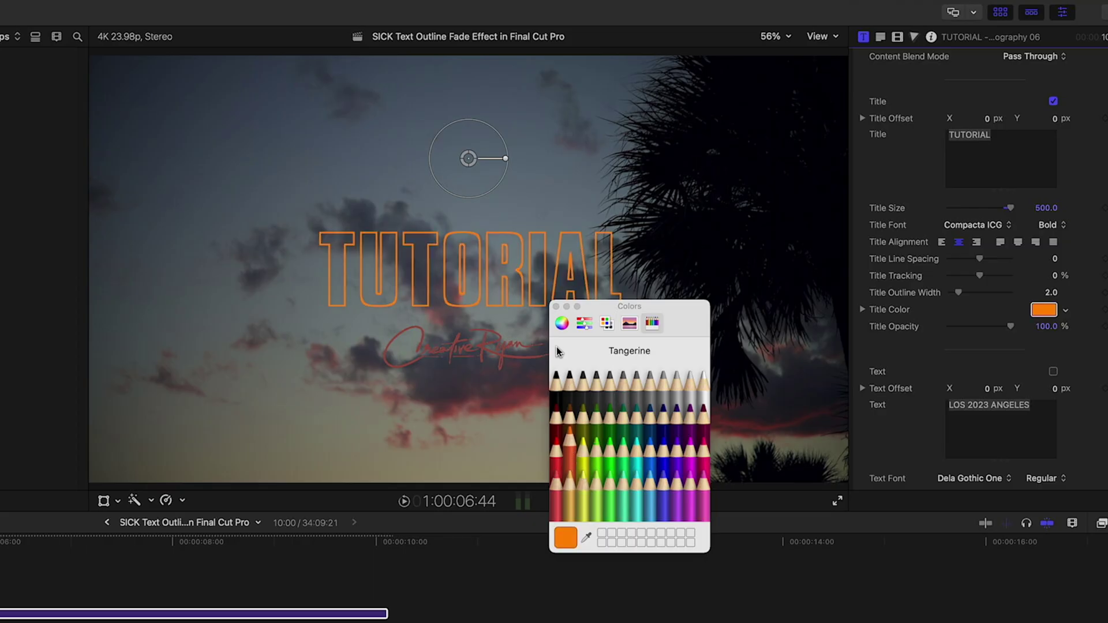
{"action": "left_click", "coordinate": [556, 310]}
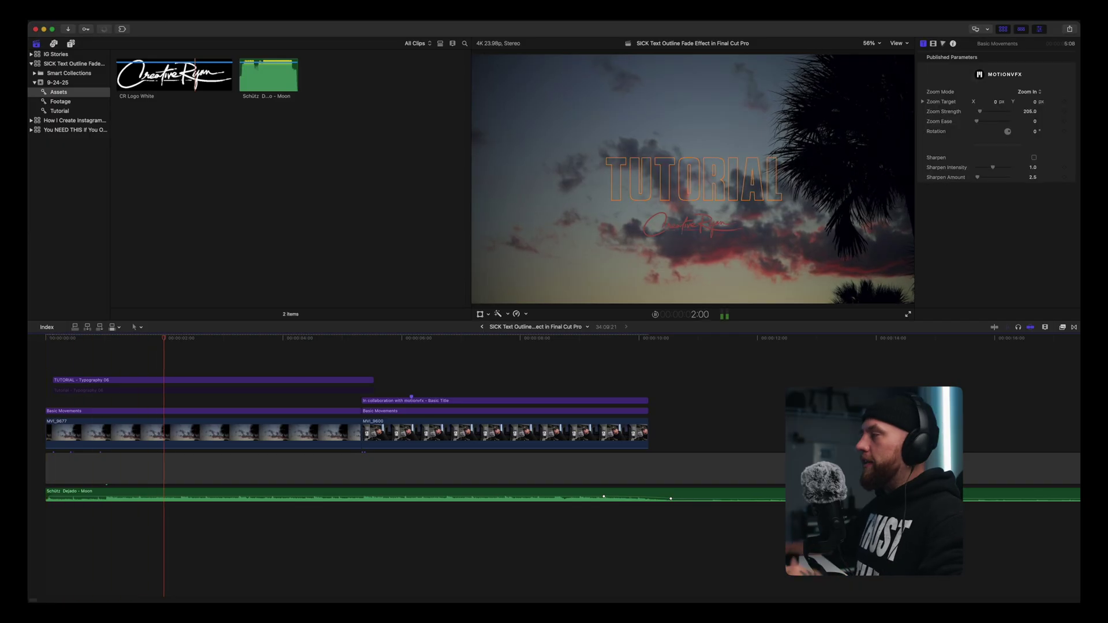
Review the TUTORIAL title clip along the timeline up to its end, and return to the project's start
{"action": "left_click", "coordinate": [213, 380]}
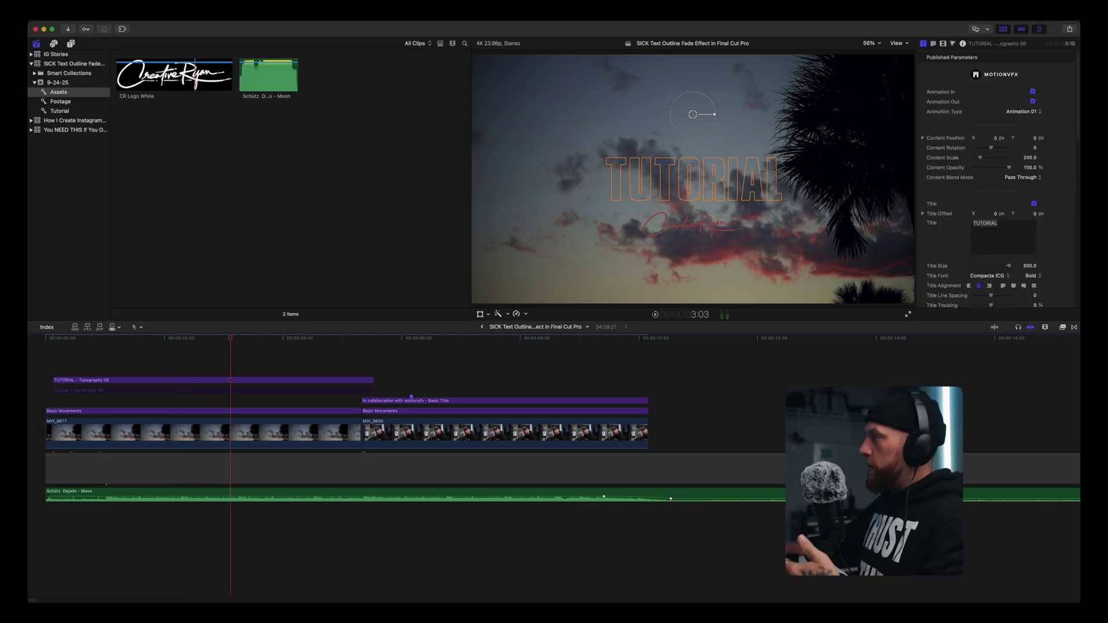
{"action": "mouse_move", "coordinate": [372, 379]}
{"action": "left_mouse_down"}
{"action": "mouse_move", "coordinate": [632, 378]}
{"action": "mouse_move", "coordinate": [374, 378]}
{"action": "left_mouse_up"}
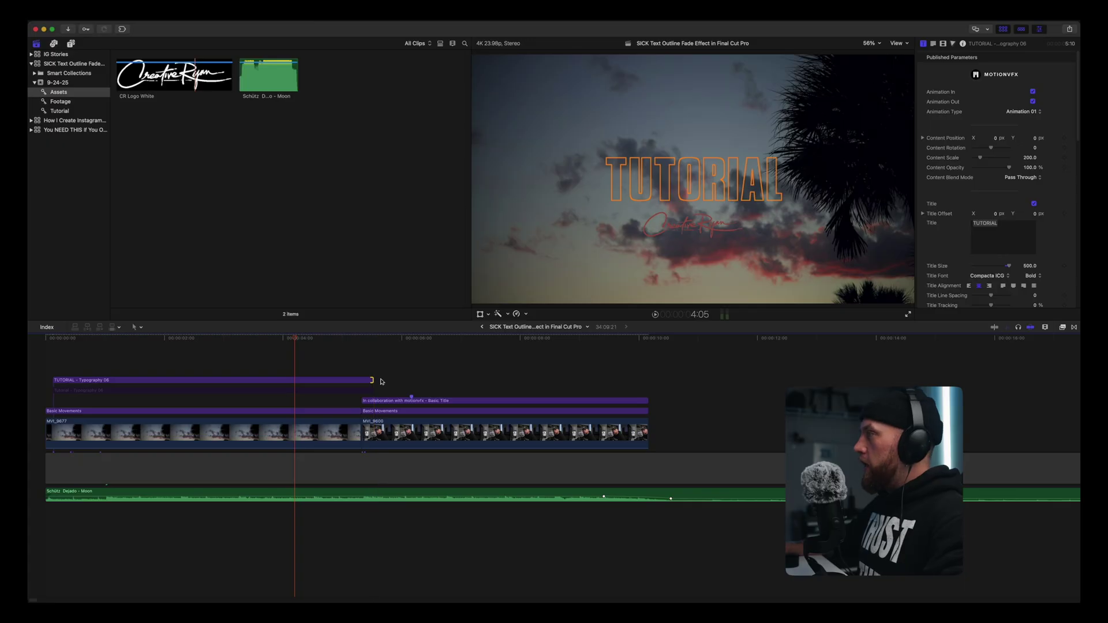
{"action": "key", "text": "Home"}
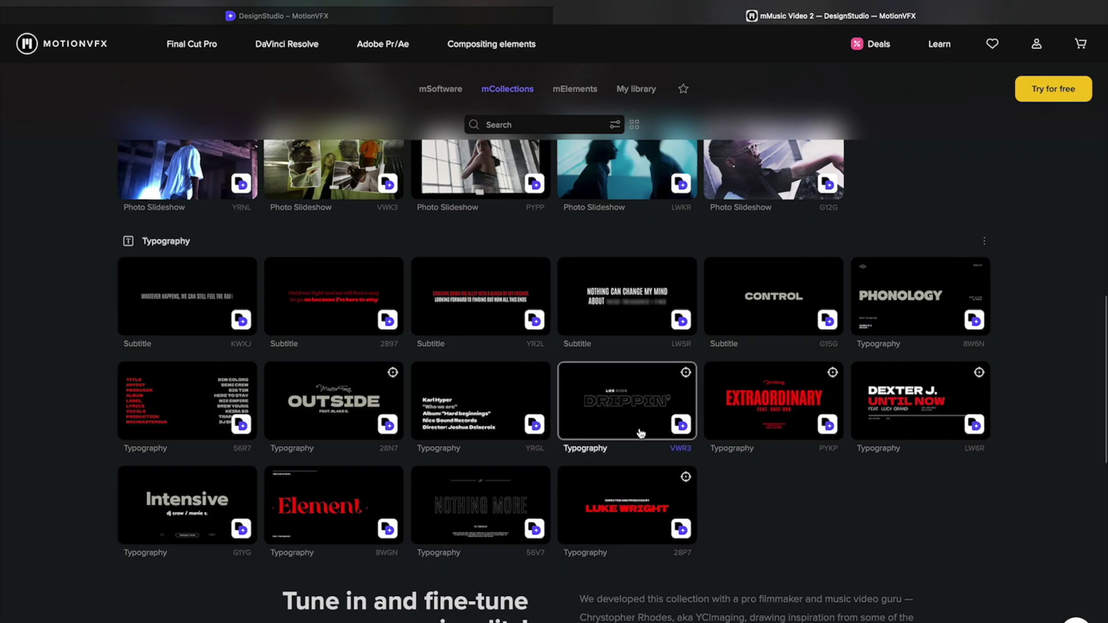
In the browser, open the MotionVFX Typography VWR3 page and play its preview
{"action": "left_click", "coordinate": [640, 433]}
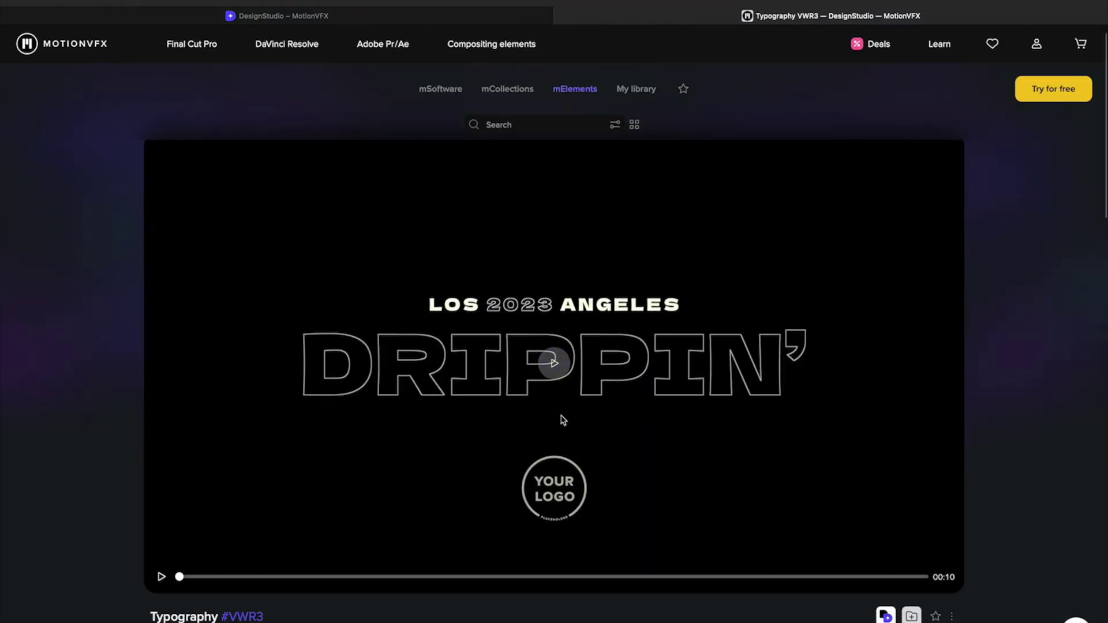
{"action": "left_click", "coordinate": [553, 349]}
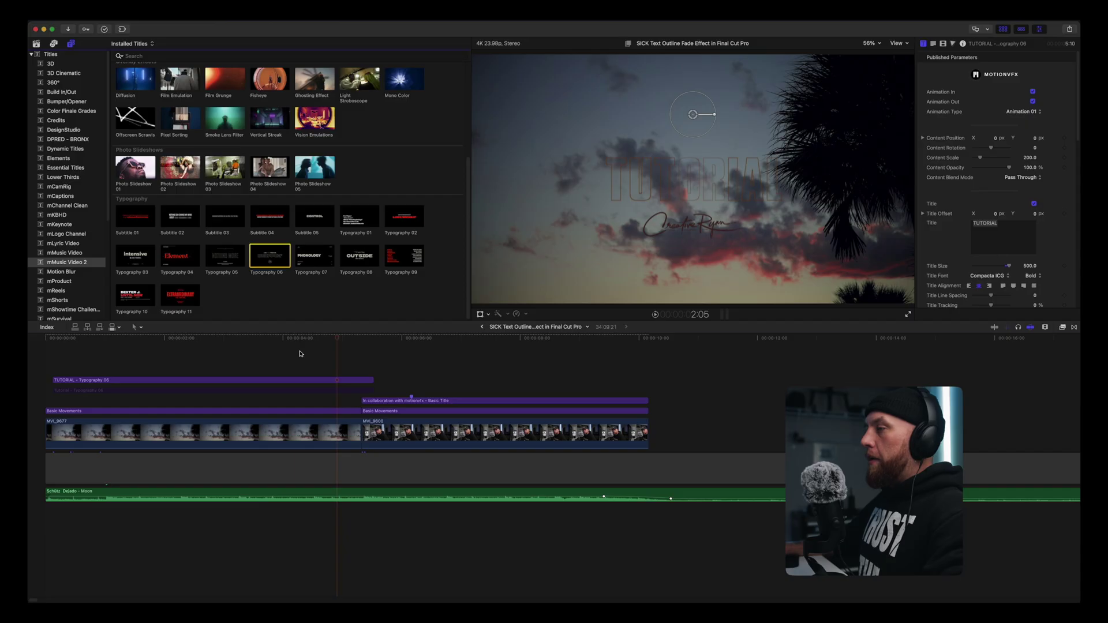
Back in Final Cut Pro, delete the TUTORIAL title clip and toggle the Tutorial title beneath it on and back off
{"action": "left_click", "coordinate": [299, 380]}
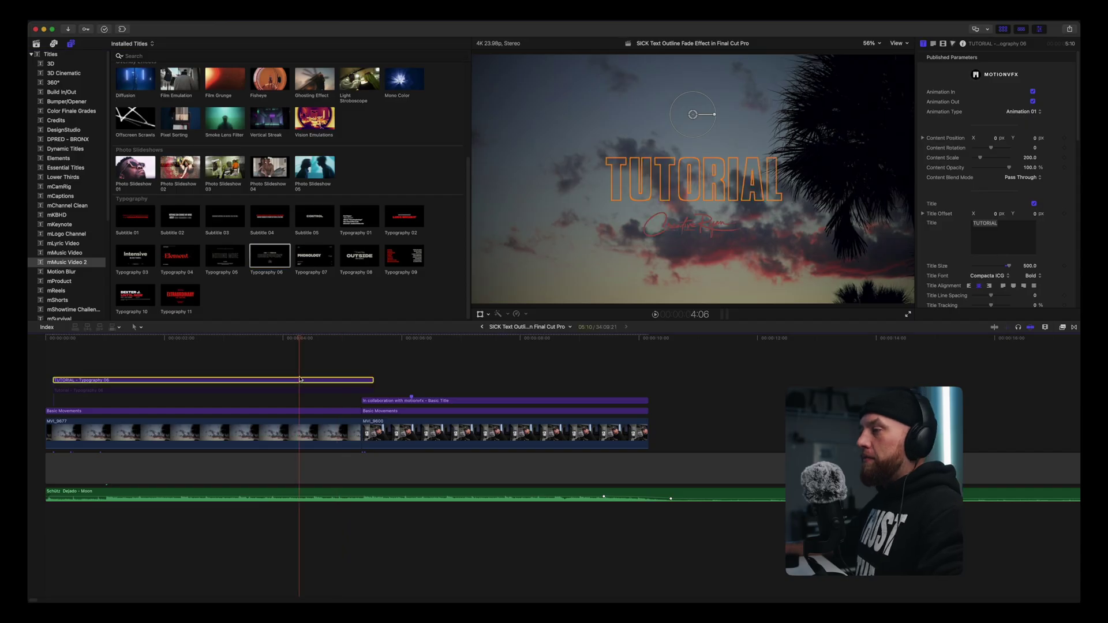
{"action": "key", "text": "BackSpace"}
{"action": "left_click", "coordinate": [292, 391]}
{"action": "key", "text": "v"}
{"action": "left_click", "coordinate": [359, 392]}
{"action": "key", "text": "v"}
Split the In collaboration with motionvfx title frame by frame from 5:08 to 5:12, removing every second frame
{"action": "key", "text": "super+equal"}
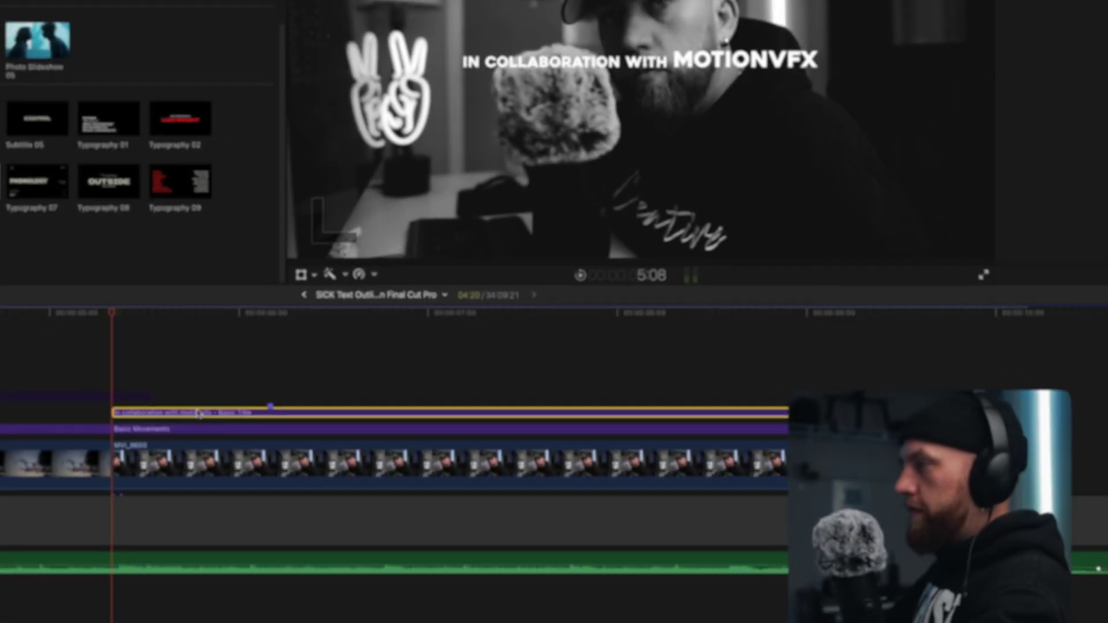
{"action": "left_click", "coordinate": [404, 403]}
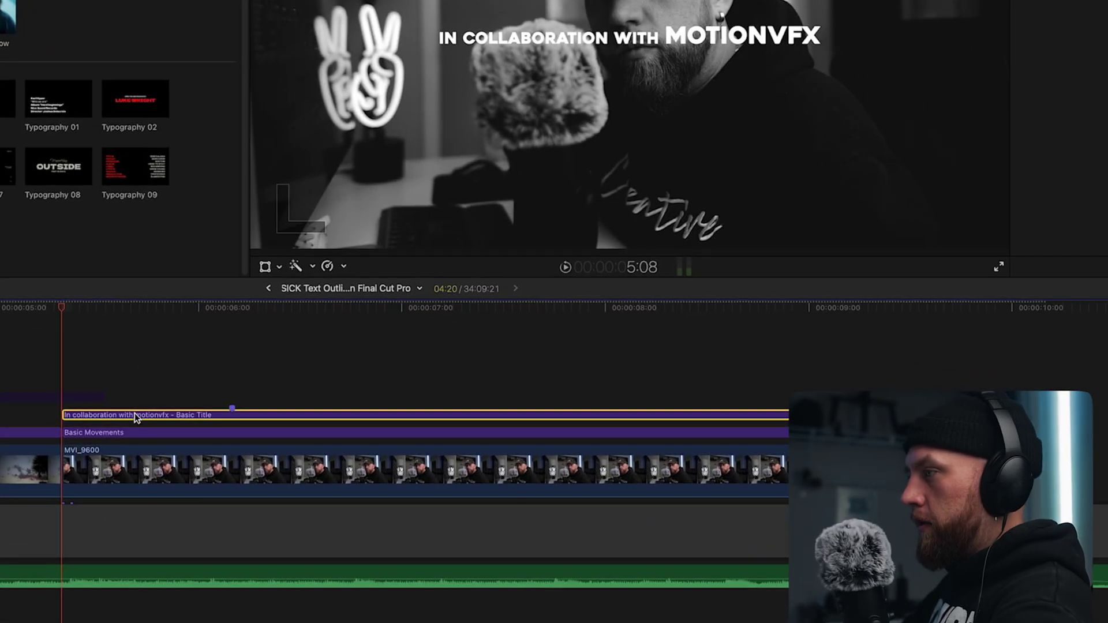
{"action": "key", "text": "Right"}
{"action": "key", "text": "super+b"}
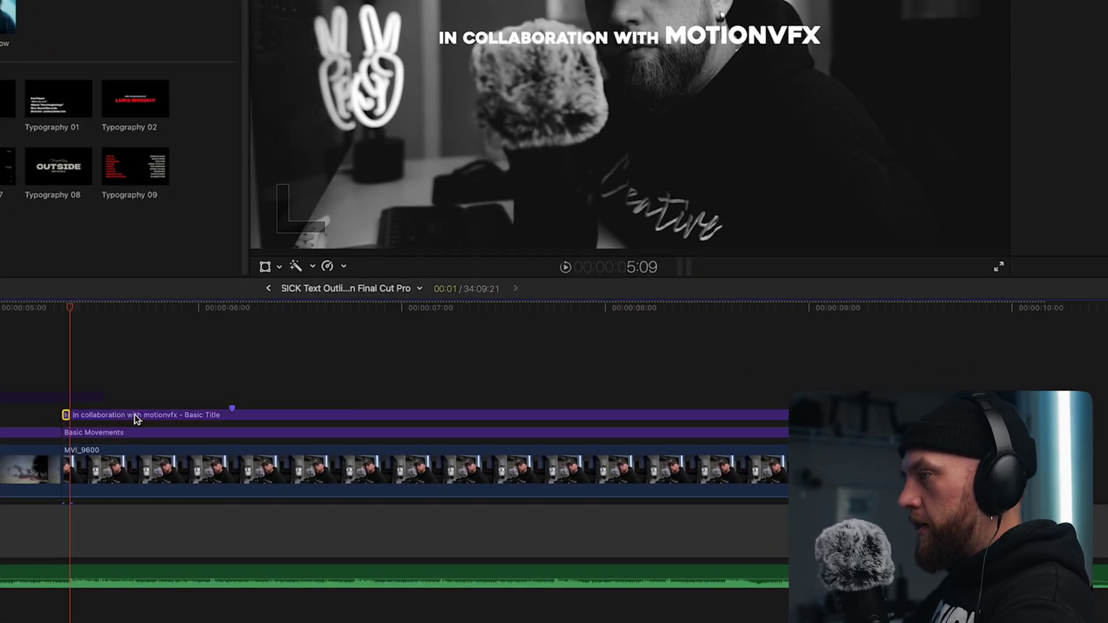
{"action": "key", "text": "Right"}
{"action": "key", "text": "super+b"}
{"action": "key", "text": "Right"}
{"action": "key", "text": "super+b"}
{"action": "key", "text": "Right"}
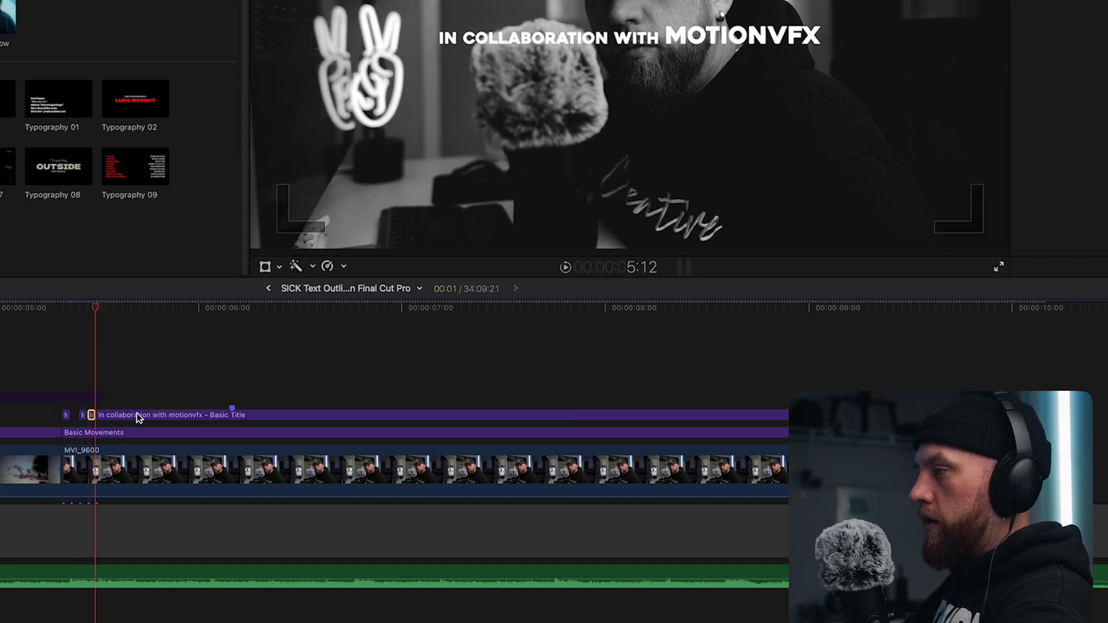
Continue cutting one-frame gaps into the collaboration title up to 5:18, and play back the flickering entrance
{"action": "key", "text": "super+b"}
{"action": "key", "text": "Right"}
{"action": "key", "text": "super+b"}
{"action": "key", "text": "Right"}
{"action": "key", "text": "super+b"}
{"action": "left_click", "coordinate": [185, 415]}
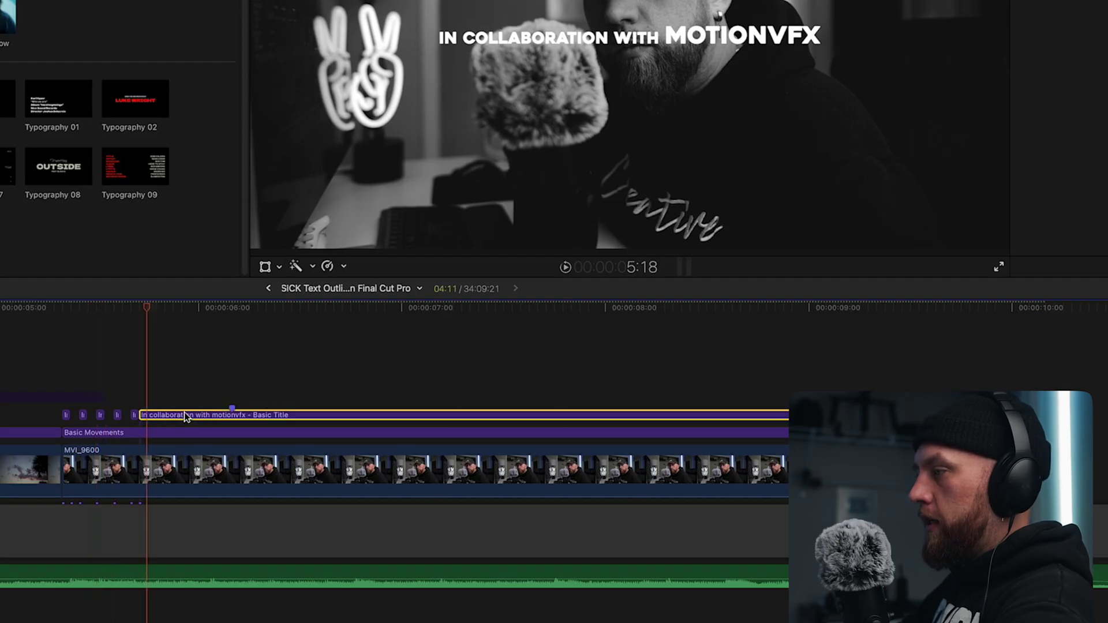
{"action": "key", "text": "super+b"}
{"action": "key", "text": "BackSpace"}
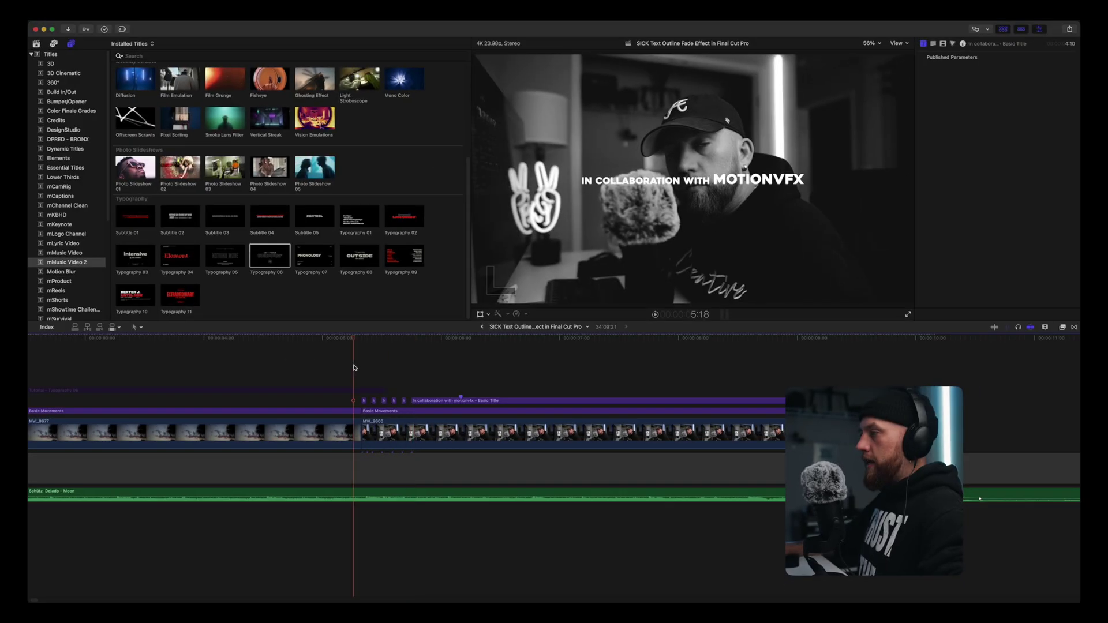
{"action": "key", "text": "space"}
{"action": "left_click", "coordinate": [347, 366]}
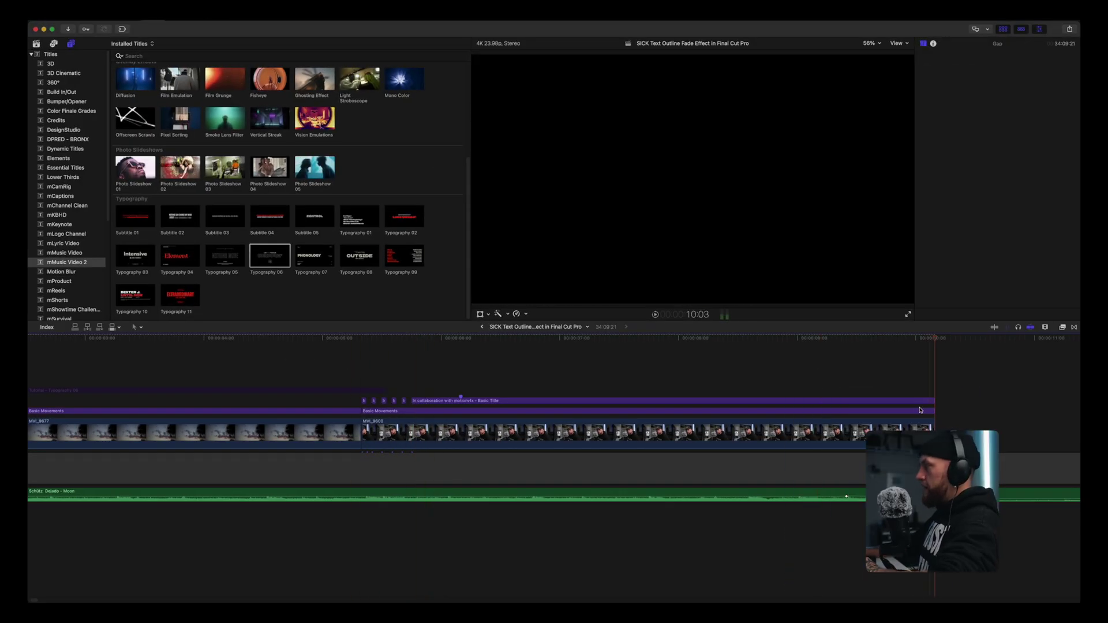
Split the end of the collaboration title frame by frame from 10:04 back to 9:18, removing every second frame
{"action": "key", "text": "Left"}
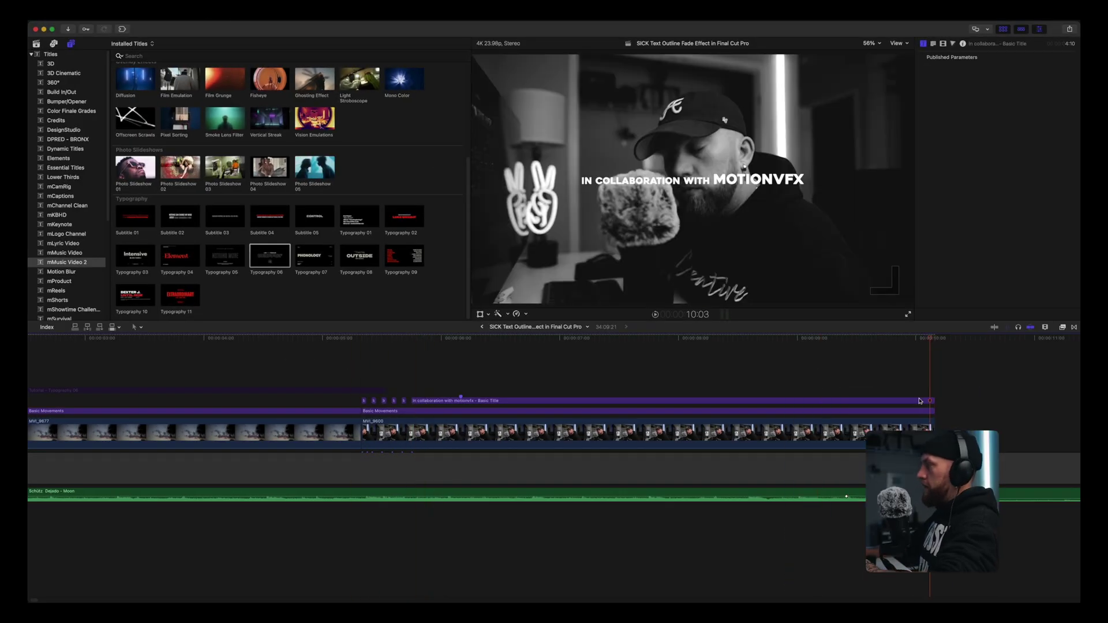
{"action": "left_click", "coordinate": [916, 402]}
{"action": "key", "text": "Left"}
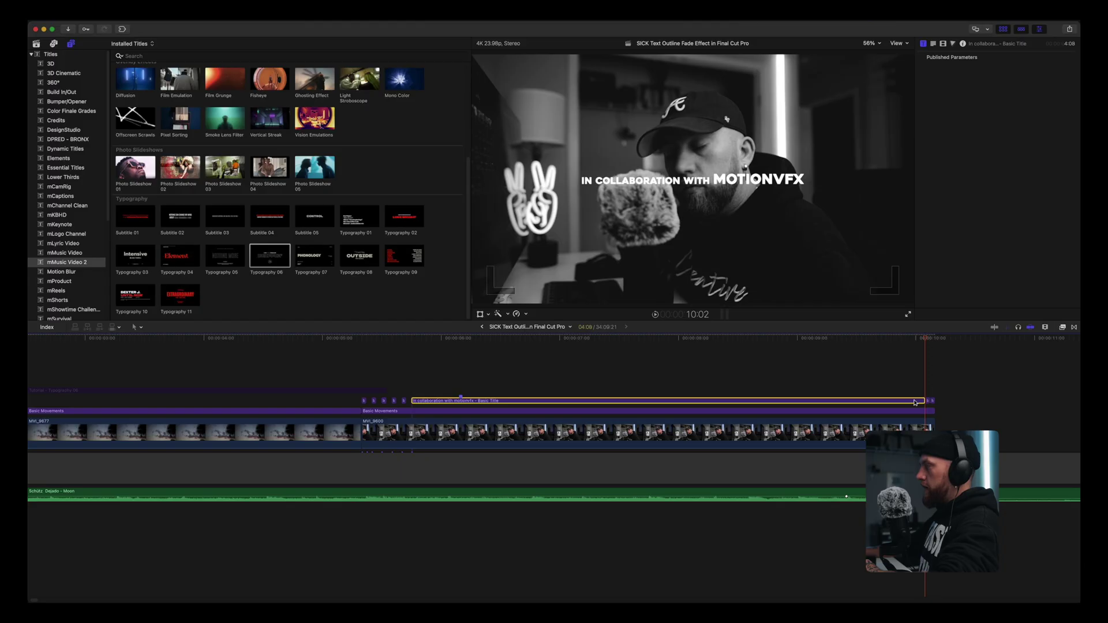
{"action": "left_click", "coordinate": [928, 402]}
{"action": "key", "text": "BackSpace"}
{"action": "key", "text": "Left"}
{"action": "left_click", "coordinate": [917, 402]}
{"action": "key", "text": "super+b"}
{"action": "key", "text": "Left"}
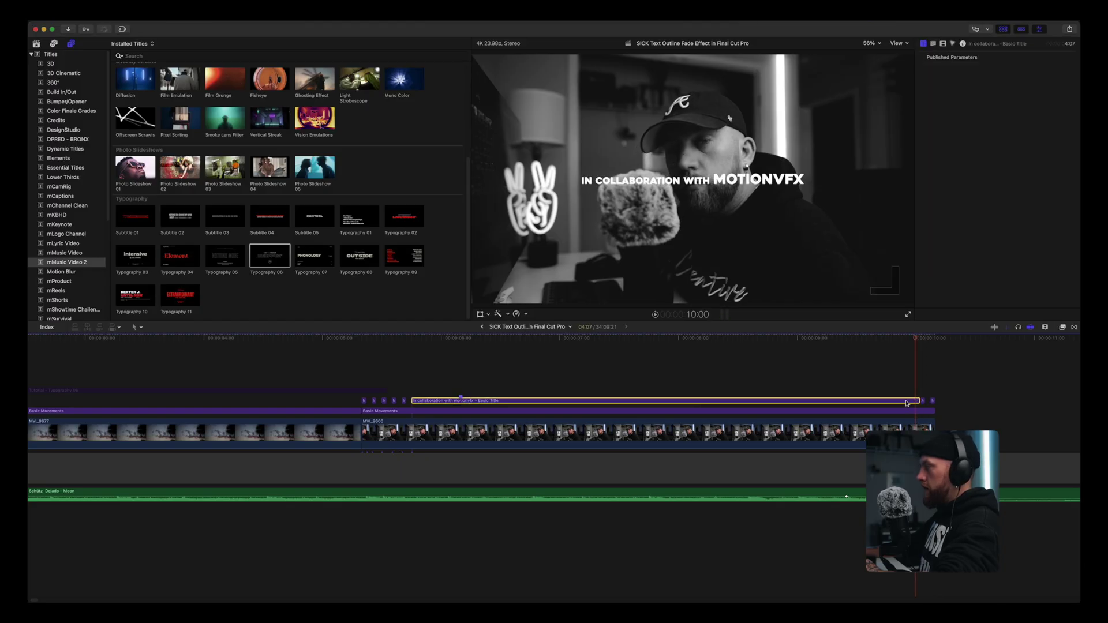
{"action": "left_click", "coordinate": [918, 401]}
{"action": "key", "text": "BackSpace"}
{"action": "key", "text": "Left"}
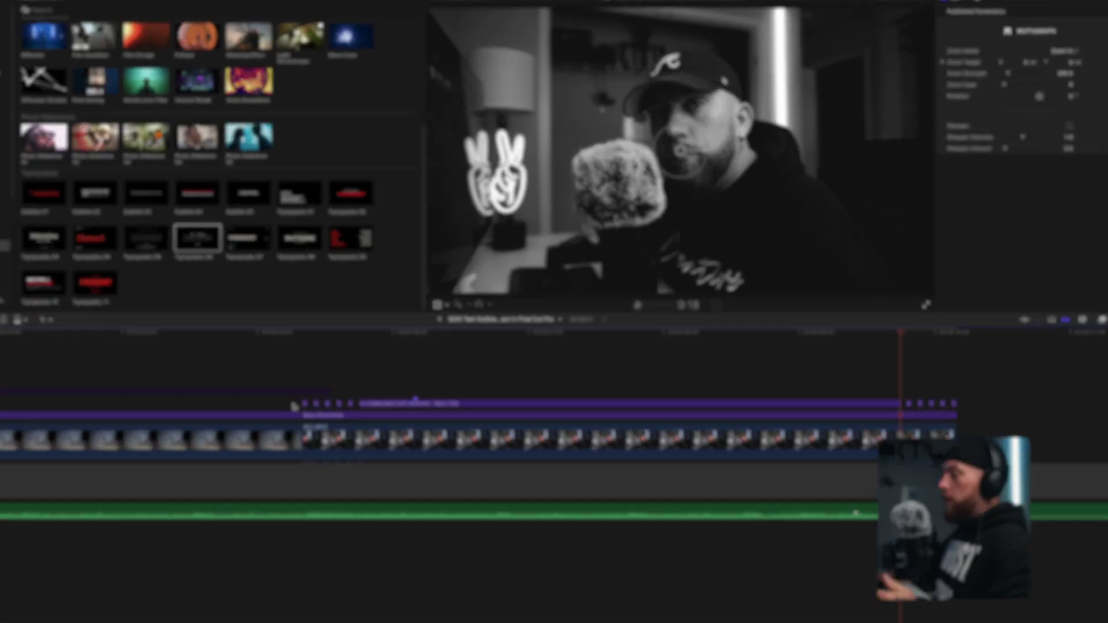
Combine all pieces of the collaboration title into a compound clip named TEXT EFFECT
{"action": "left_click_drag", "start_coordinate": [353, 401], "coordinate": [1067, 416]}
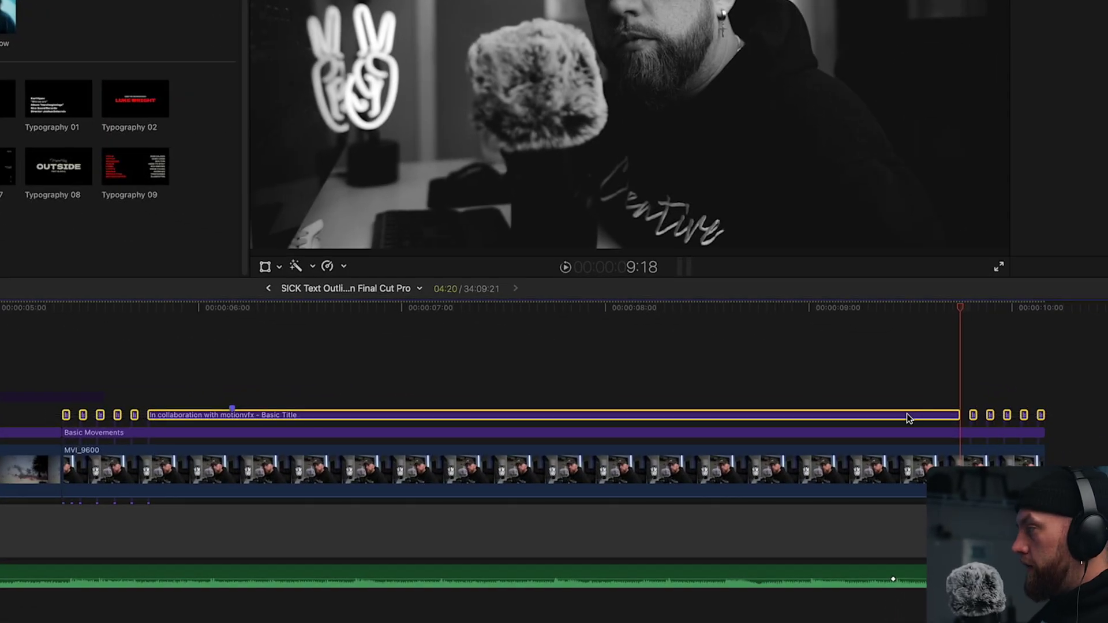
{"action": "right_click", "coordinate": [904, 419]}
{"action": "left_click", "coordinate": [950, 427]}
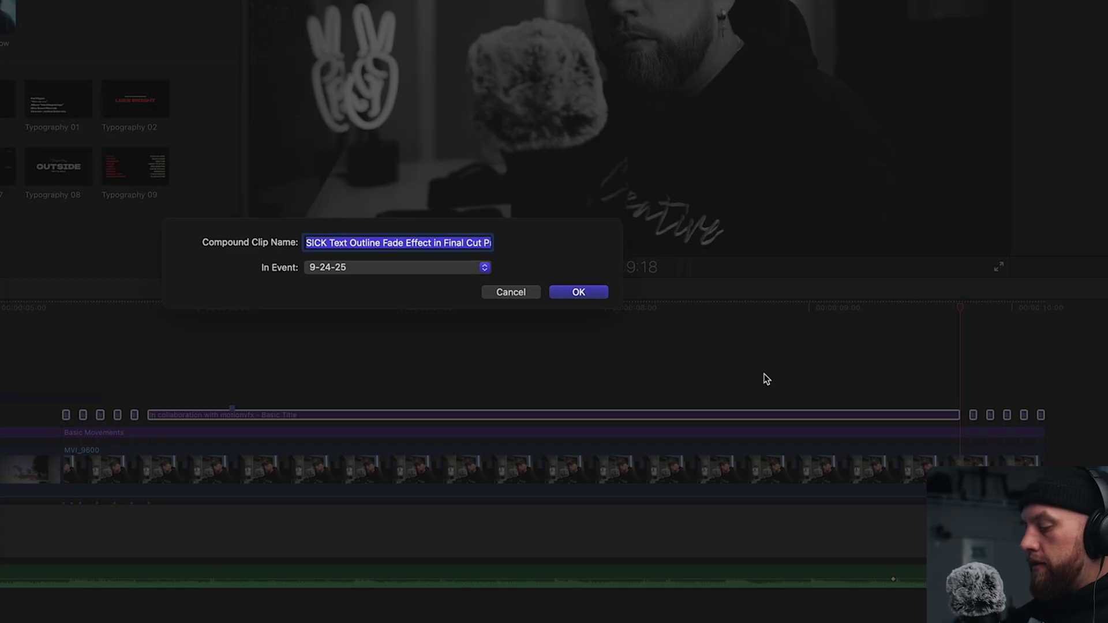
{"action": "type", "text": "TEXT EFFECT"}
{"action": "key", "text": "Return"}
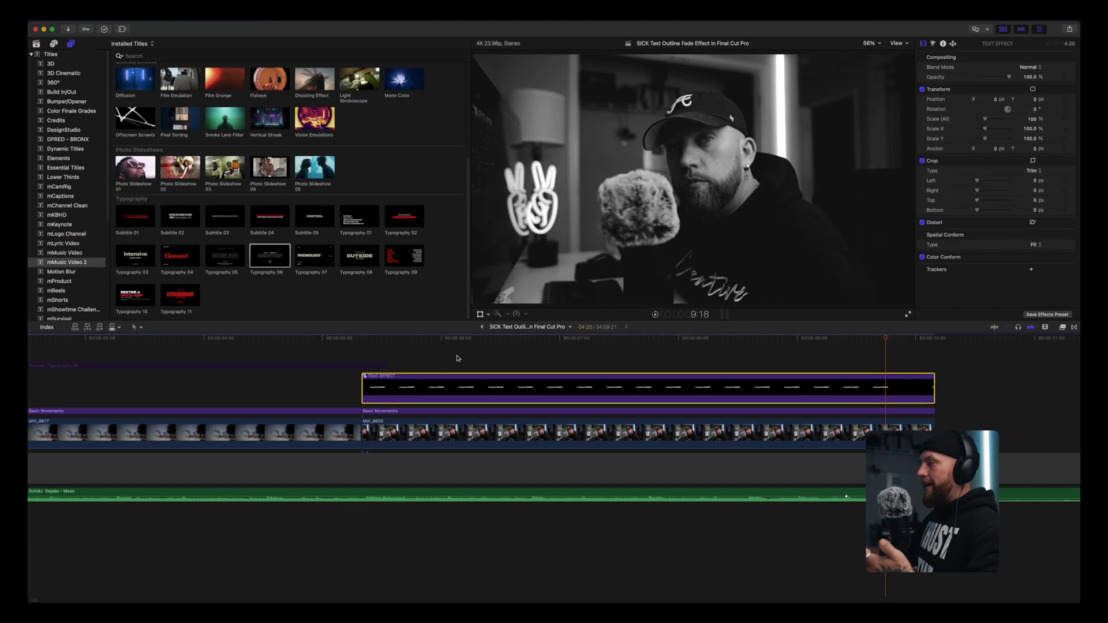
Move the playhead to 5:08, inspect the split titles inside the TEXT EFFECT compound clip, and return to the project
{"action": "left_click", "coordinate": [383, 353]}
{"action": "left_click_drag", "start_coordinate": [393, 328], "coordinate": [350, 327]}
{"action": "left_click_drag", "start_coordinate": [430, 339], "coordinate": [361, 346]}
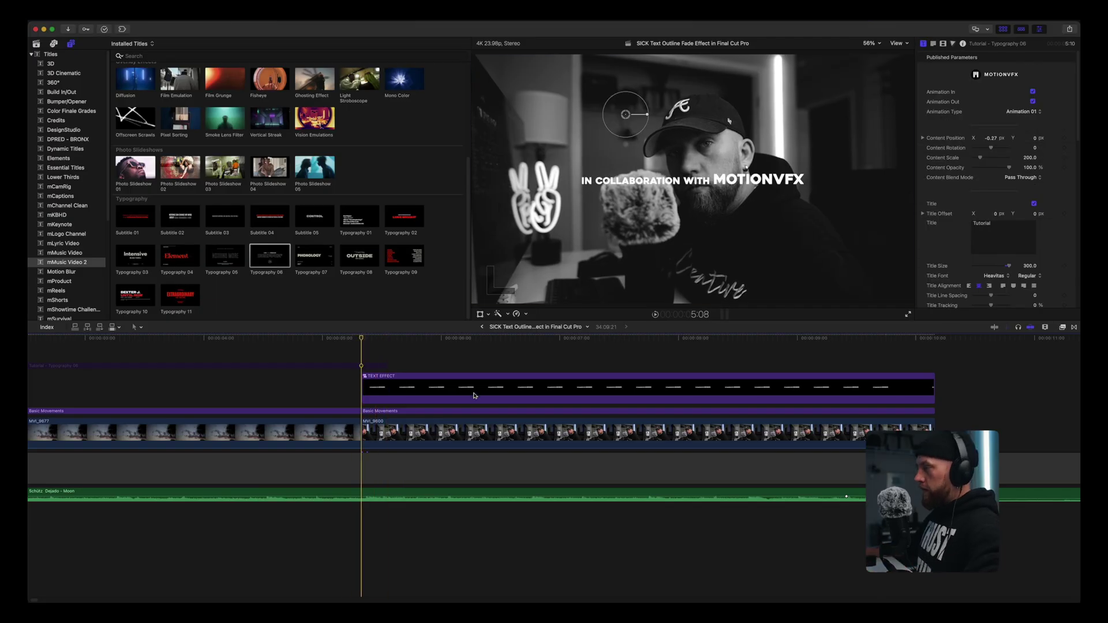
{"action": "double_click", "coordinate": [474, 396]}
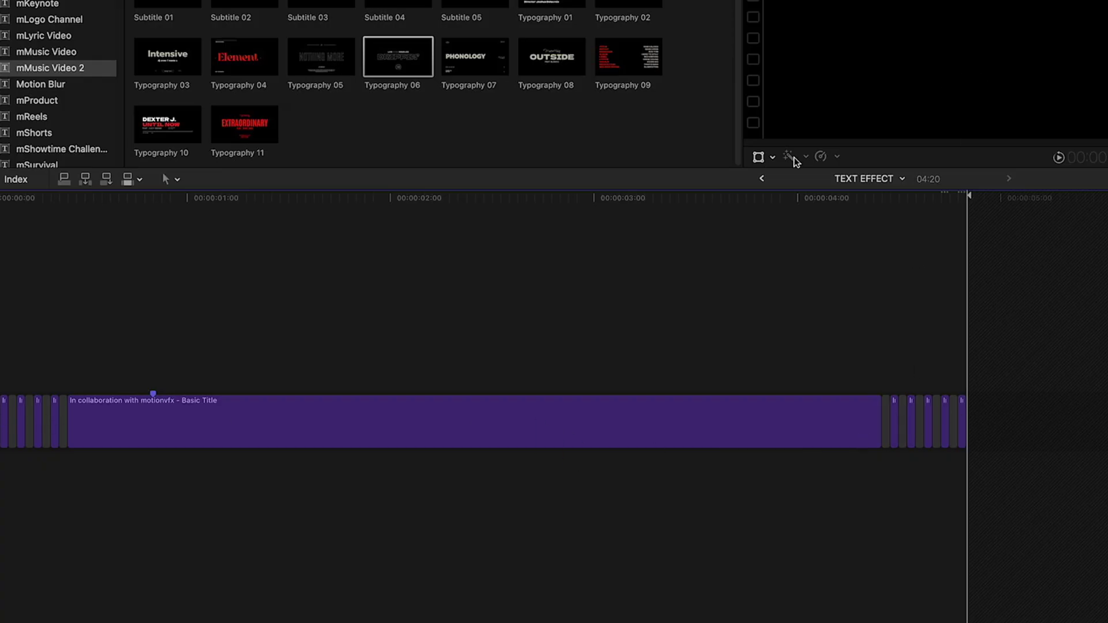
{"action": "left_click", "coordinate": [762, 180]}
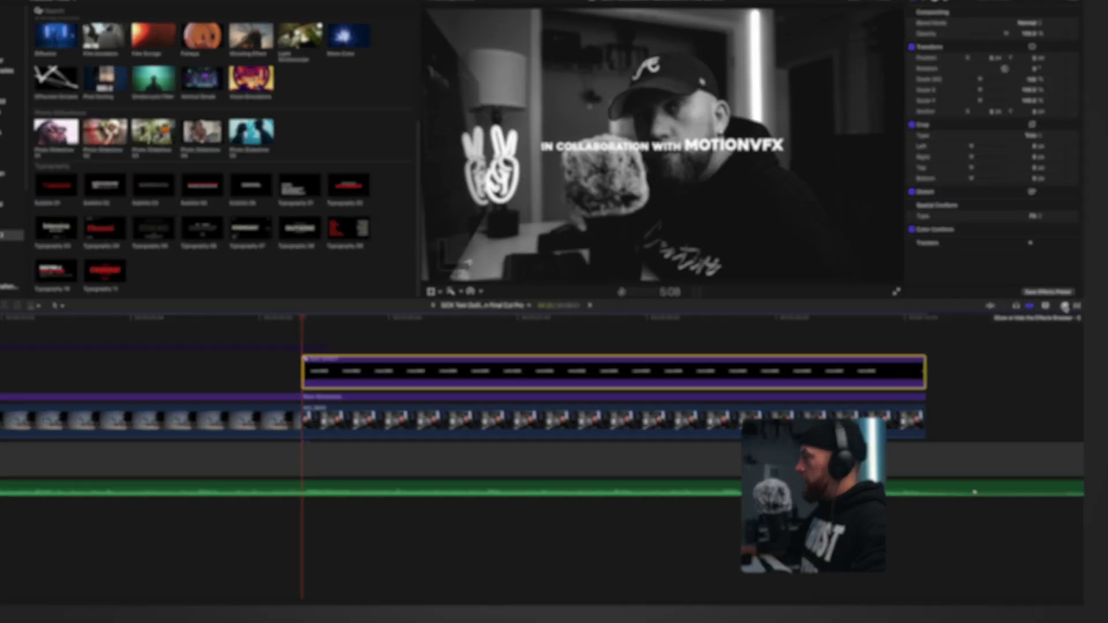
Apply the Gaussian effect from the Blur category to the TEXT EFFECT clip
{"action": "left_click", "coordinate": [1065, 306]}
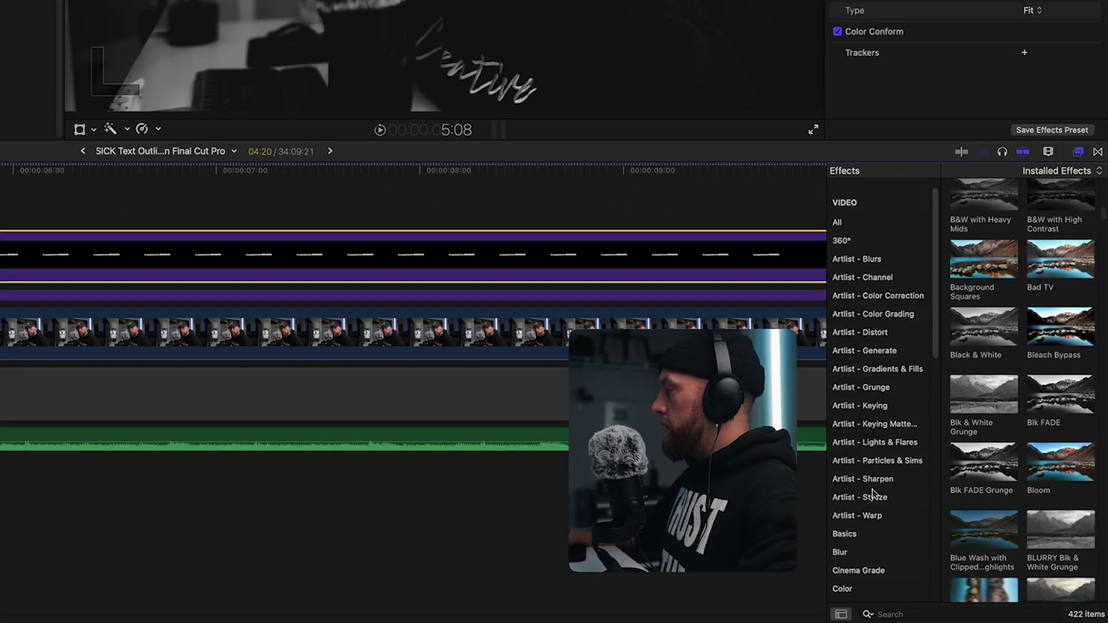
{"action": "scroll", "coordinate": [874, 495], "scroll_direction": "down", "scroll_amount": 2}
{"action": "left_click", "coordinate": [883, 480]}
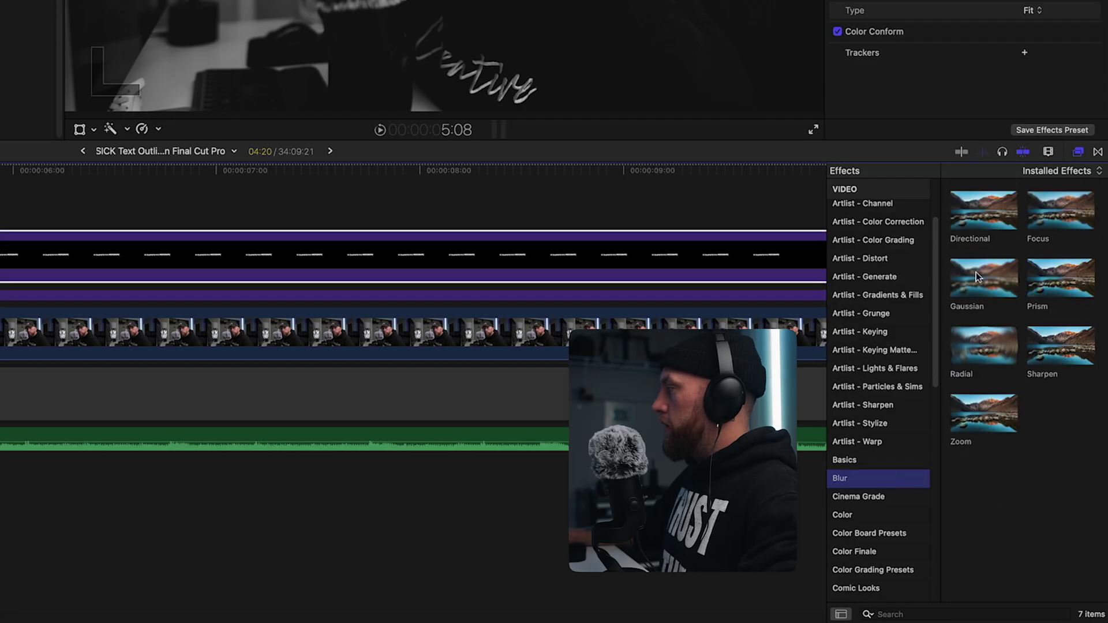
{"action": "left_click_drag", "start_coordinate": [976, 272], "coordinate": [353, 242]}
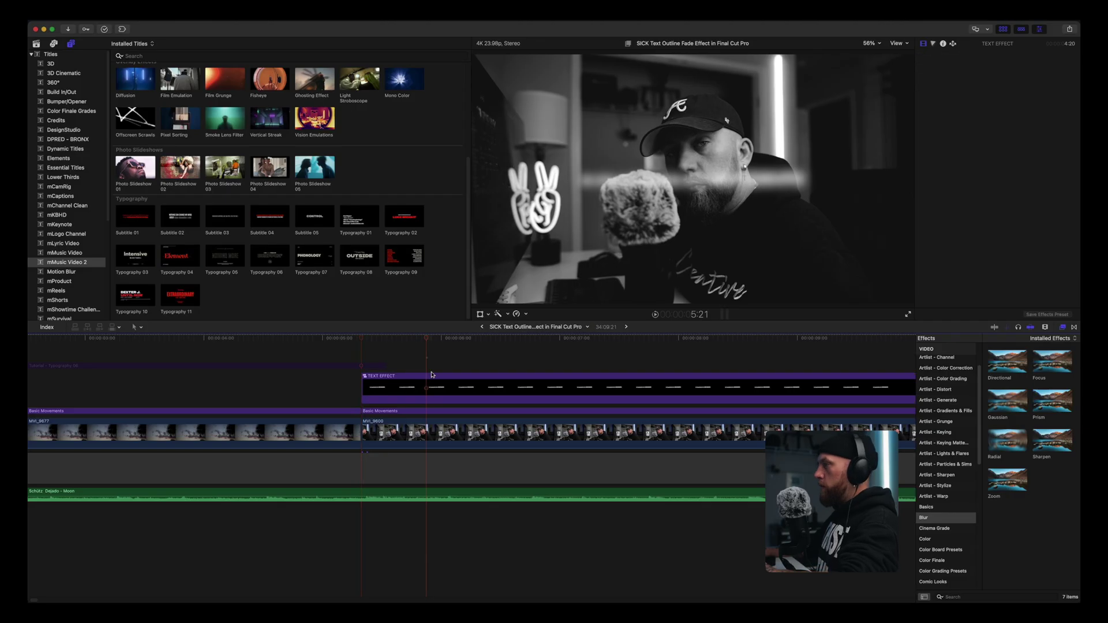
Set the Gaussian blur's Amount to 15 on the TEXT EFFECT clip
{"action": "left_click", "coordinate": [432, 375]}
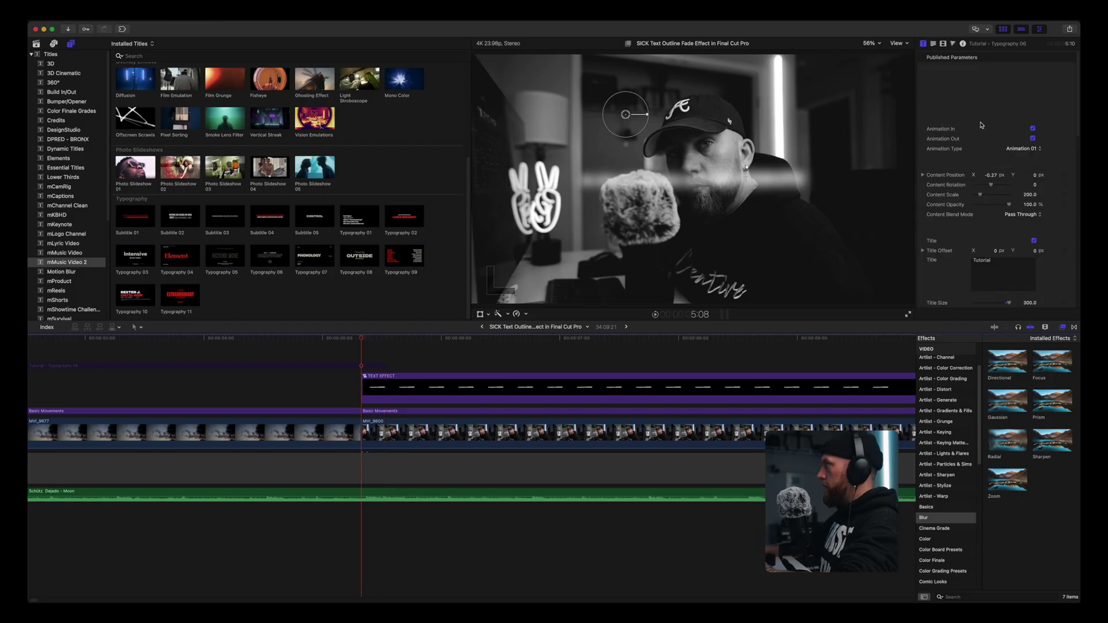
{"action": "left_click", "coordinate": [1061, 68]}
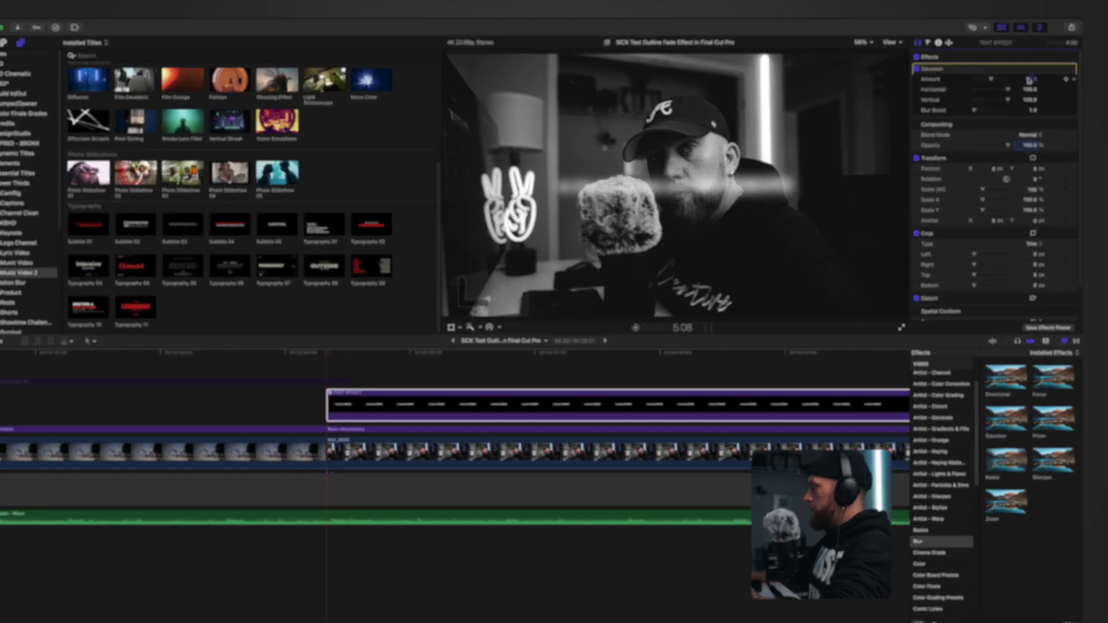
{"action": "left_click", "coordinate": [1030, 78]}
{"action": "type", "text": "10"}
{"action": "key", "text": "Return"}
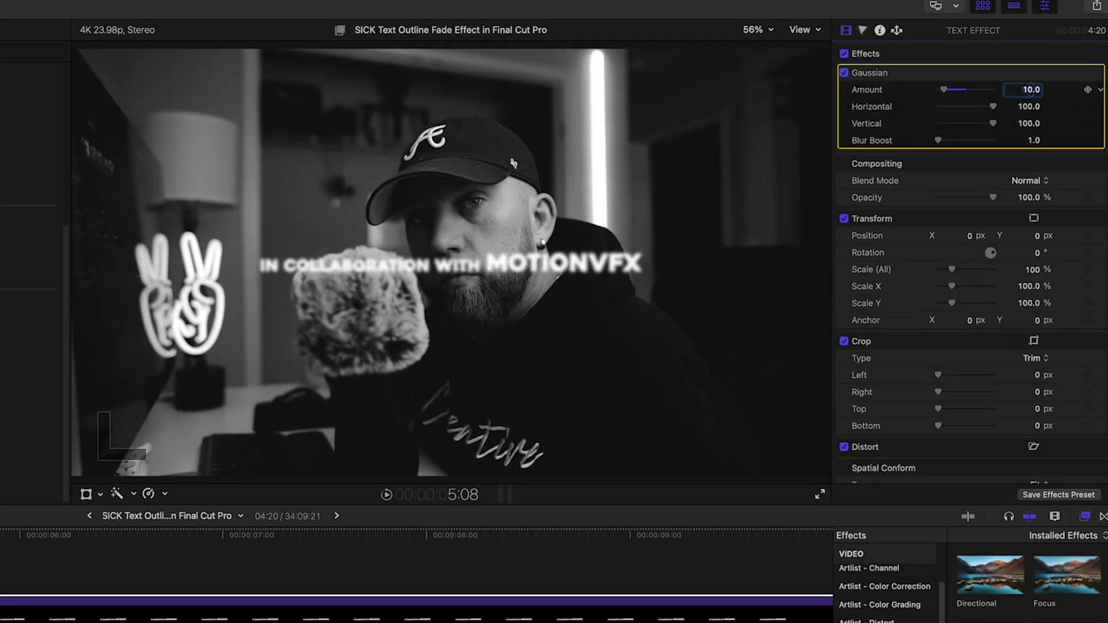
{"action": "type", "text": "15"}
{"action": "key", "text": "Return"}
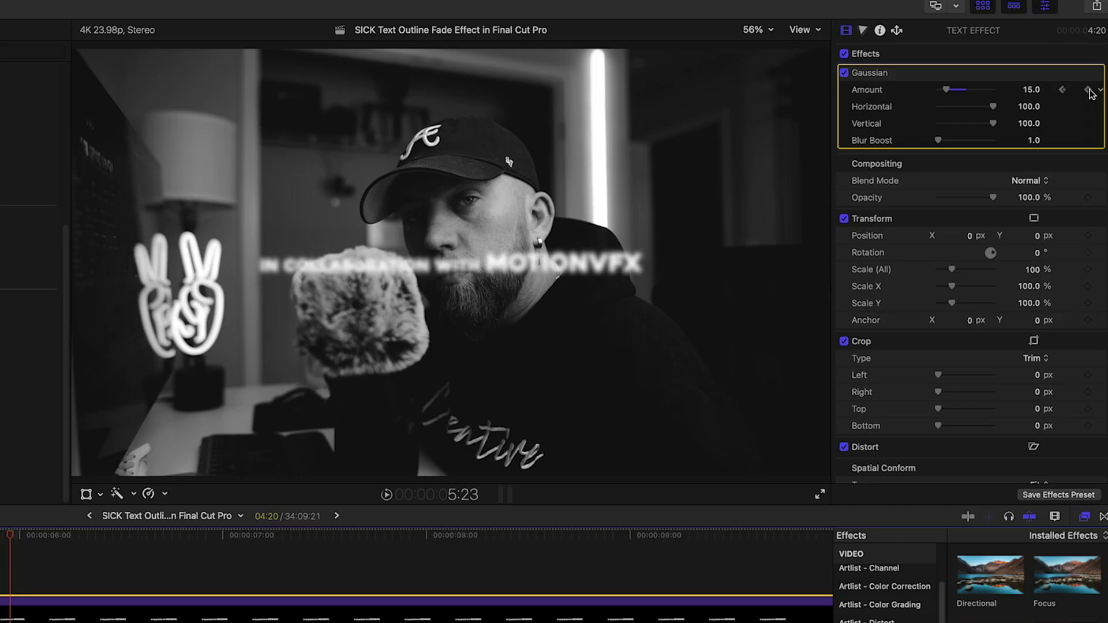
Keyframe the Gaussian Amount at 5:23 with a lower value, so the blur falls off from 15 at 5:08
{"action": "left_click", "coordinate": [1033, 92]}
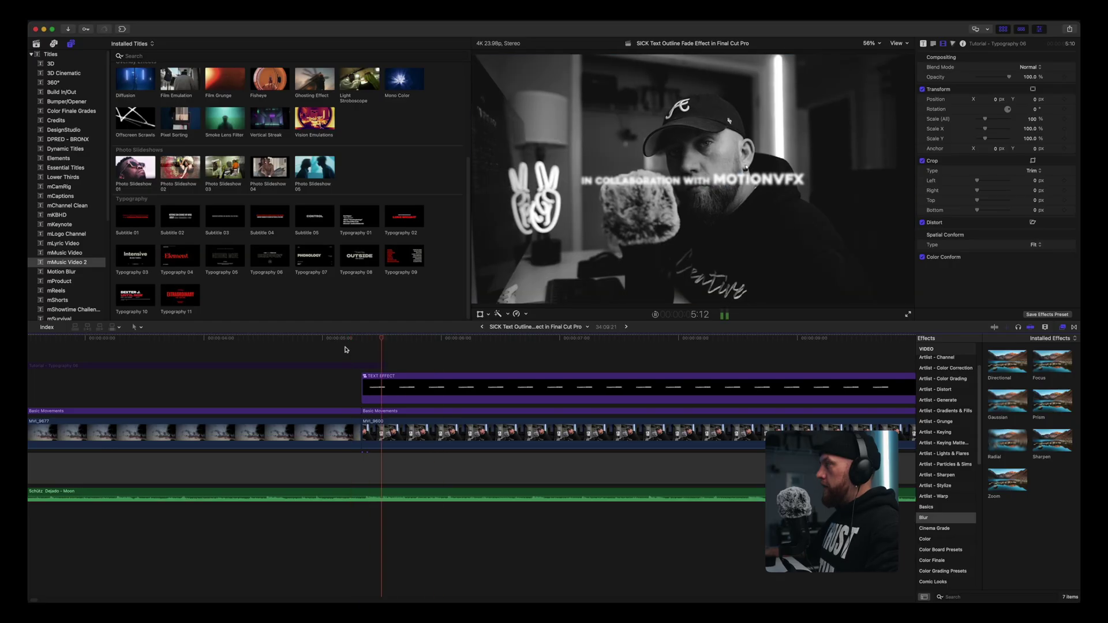
{"action": "key", "text": "Left"}
{"action": "key", "text": "Left"}
{"action": "key", "text": "Left"}
{"action": "key", "text": "Left"}
{"action": "key", "text": "Left"}
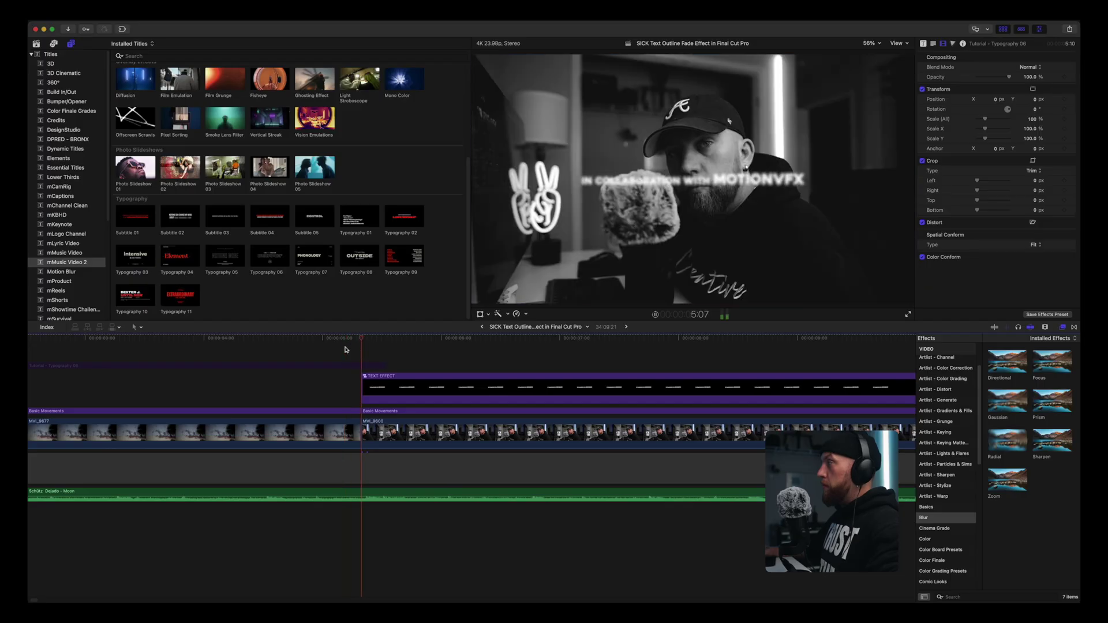
Play back the animated blur at the start of the TEXT EFFECT clip, and return to 5:08
{"action": "key", "text": "space"}
{"action": "key", "text": "space"}
{"action": "left_click", "coordinate": [409, 358]}
{"action": "key", "text": "Left"}
{"action": "key", "text": "Left"}
{"action": "key", "text": "Left"}
{"action": "key", "text": "Left"}
{"action": "key", "text": "Left"}
{"action": "key", "text": "Left"}
{"action": "key", "text": "Left"}
{"action": "key", "text": "Left"}
{"action": "key", "text": "Left"}
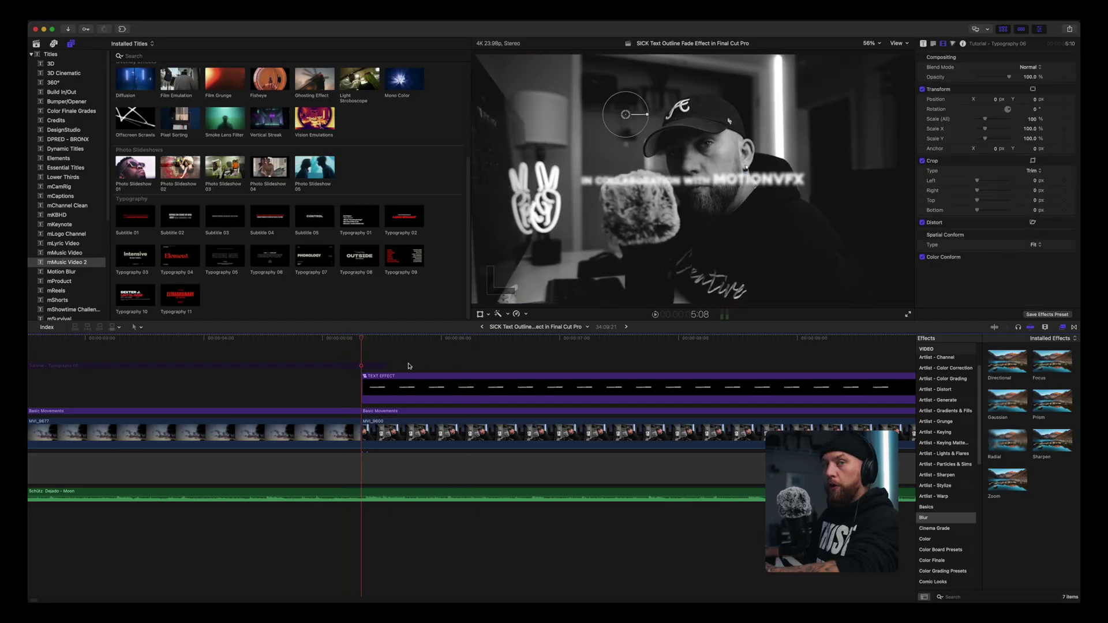
Apply the Prism effect to the TEXT EFFECT clip with an Amount of 5, keyframed at 5:08
{"action": "left_click_drag", "start_coordinate": [1048, 409], "coordinate": [508, 386]}
{"action": "left_click", "coordinate": [1028, 128]}
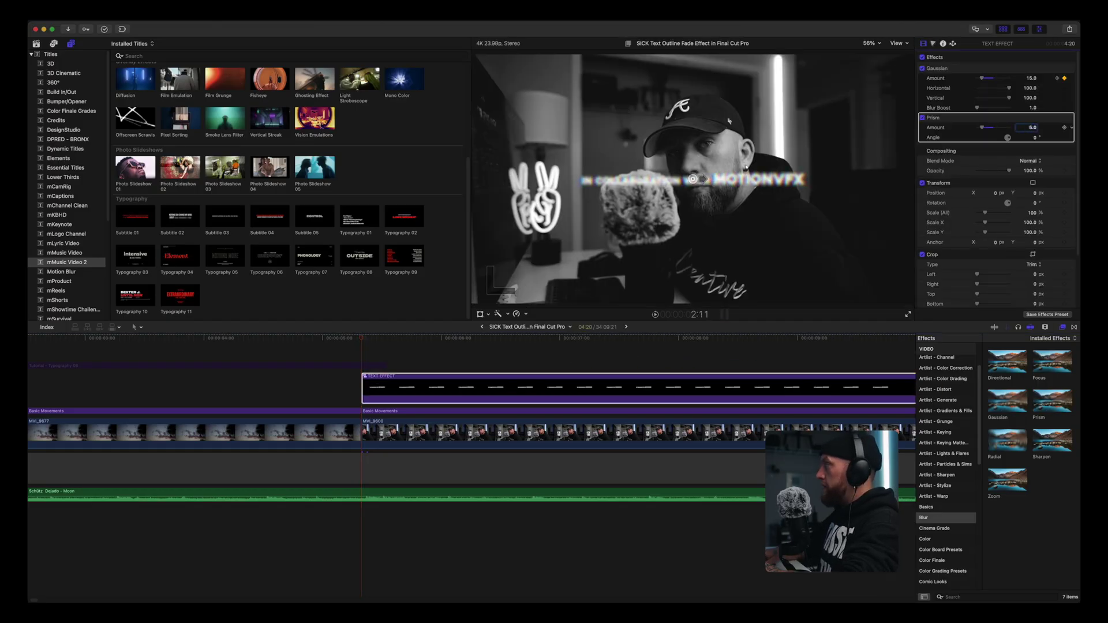
{"action": "left_click", "coordinate": [372, 388]}
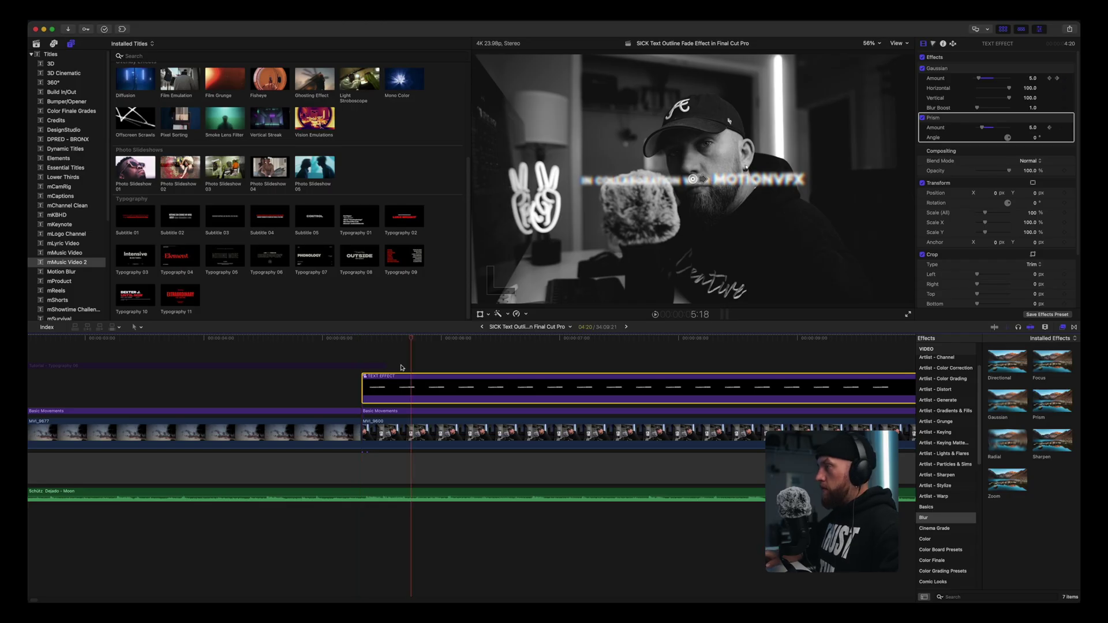
Keyframe the Prism Amount at 0 at 5:23 on the TEXT EFFECT clip
{"action": "key", "text": "space"}
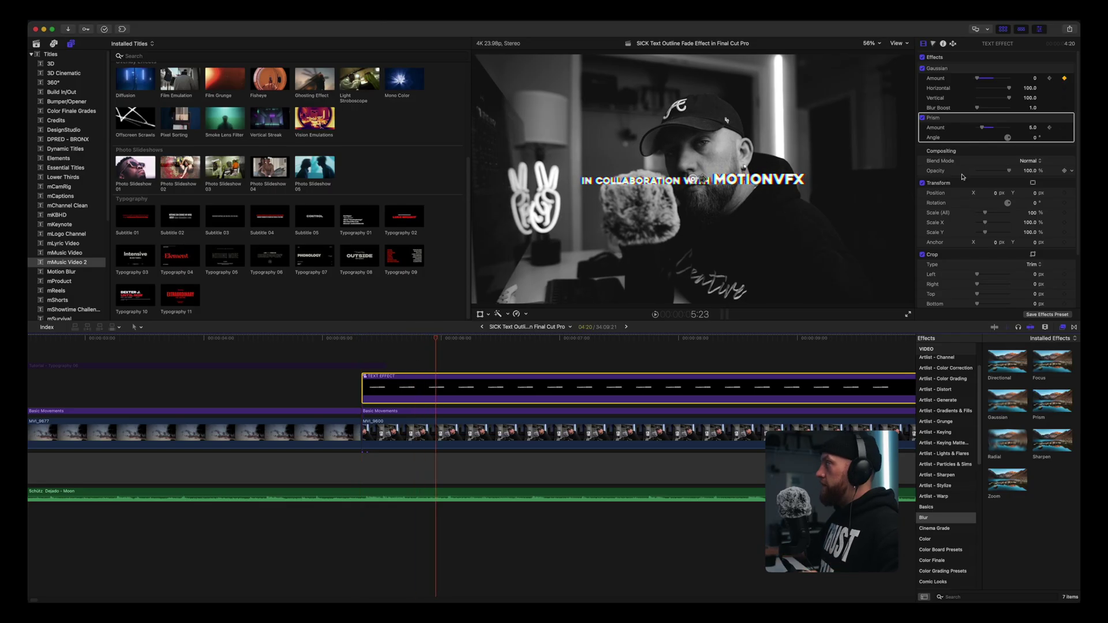
{"action": "left_click", "coordinate": [1033, 128]}
{"action": "type", "text": "0"}
{"action": "key", "text": "Return"}
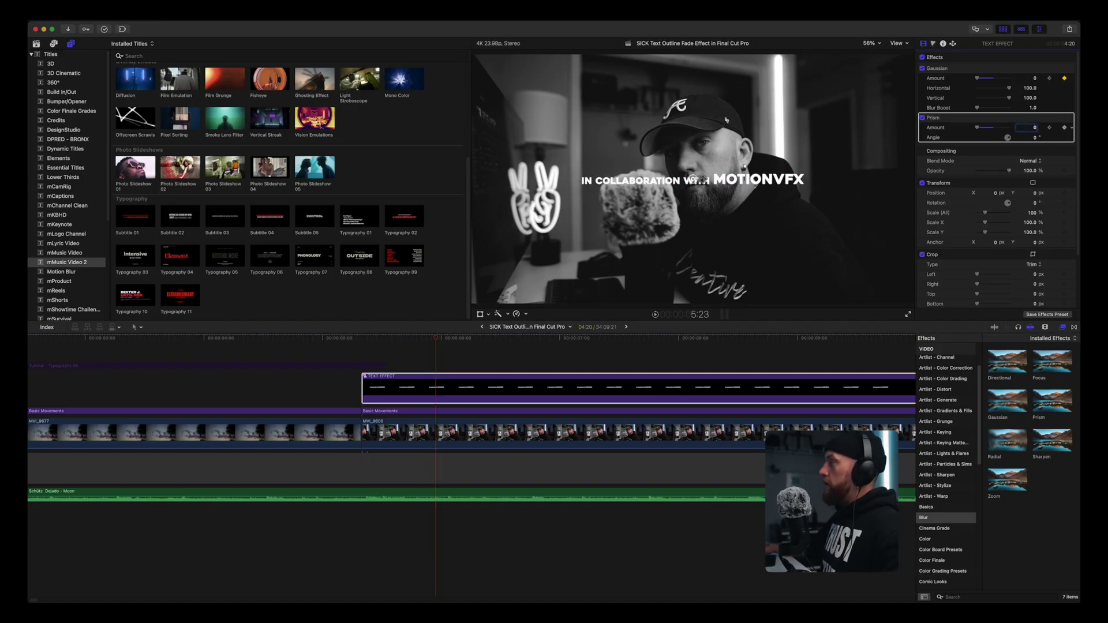
Play back the opening of the TEXT EFFECT clip several times to review the combined Gaussian and Prism blur animation
{"action": "left_click", "coordinate": [346, 351]}
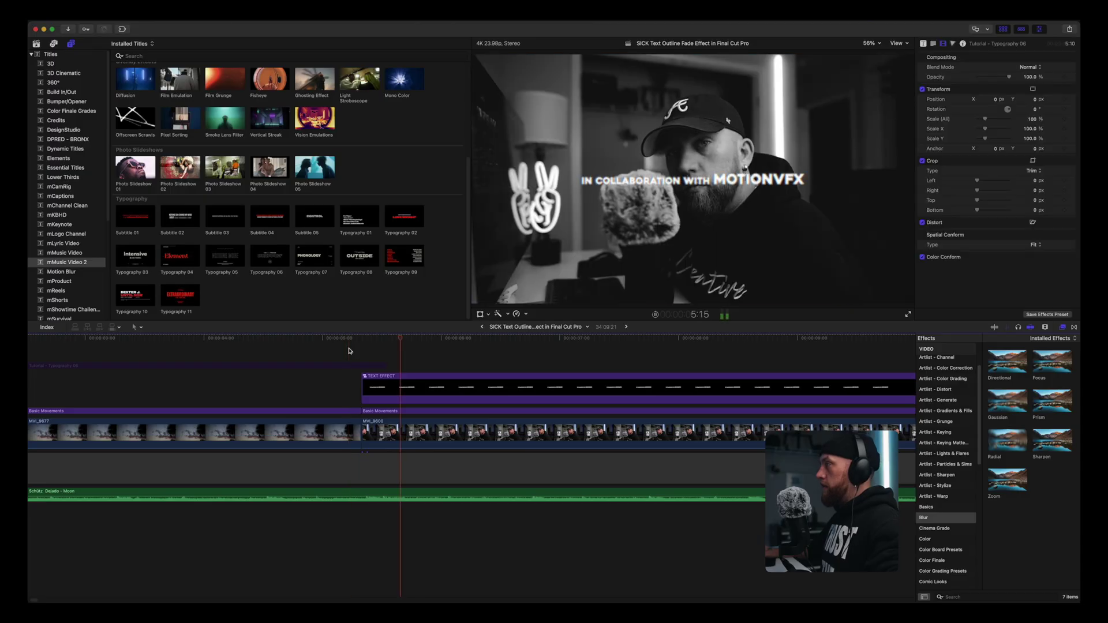
{"action": "left_click", "coordinate": [344, 351]}
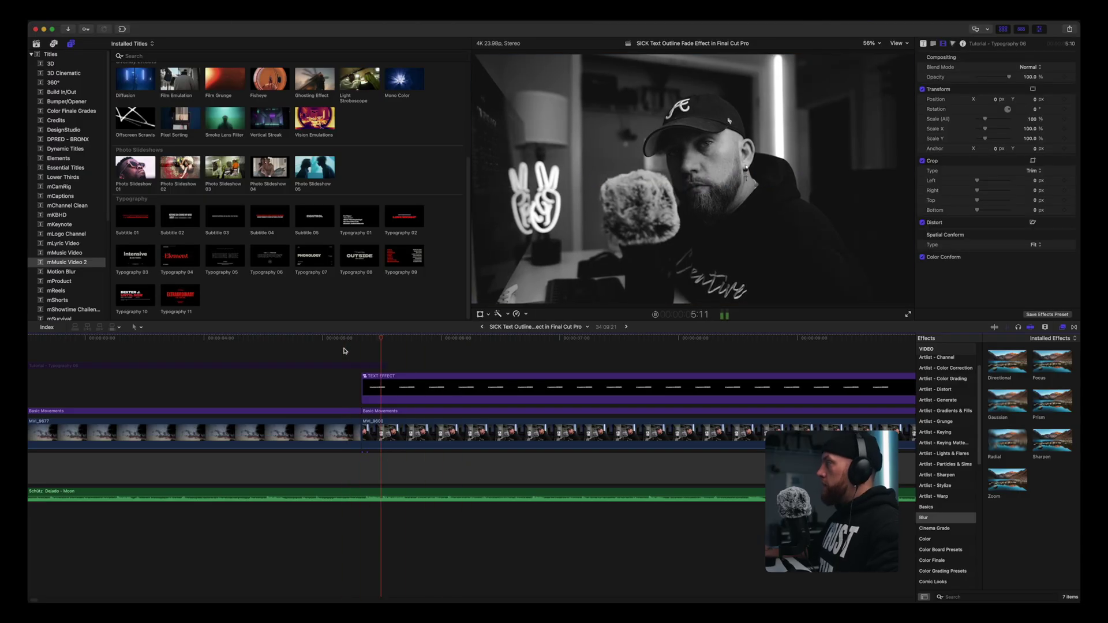
{"action": "key", "text": "space"}
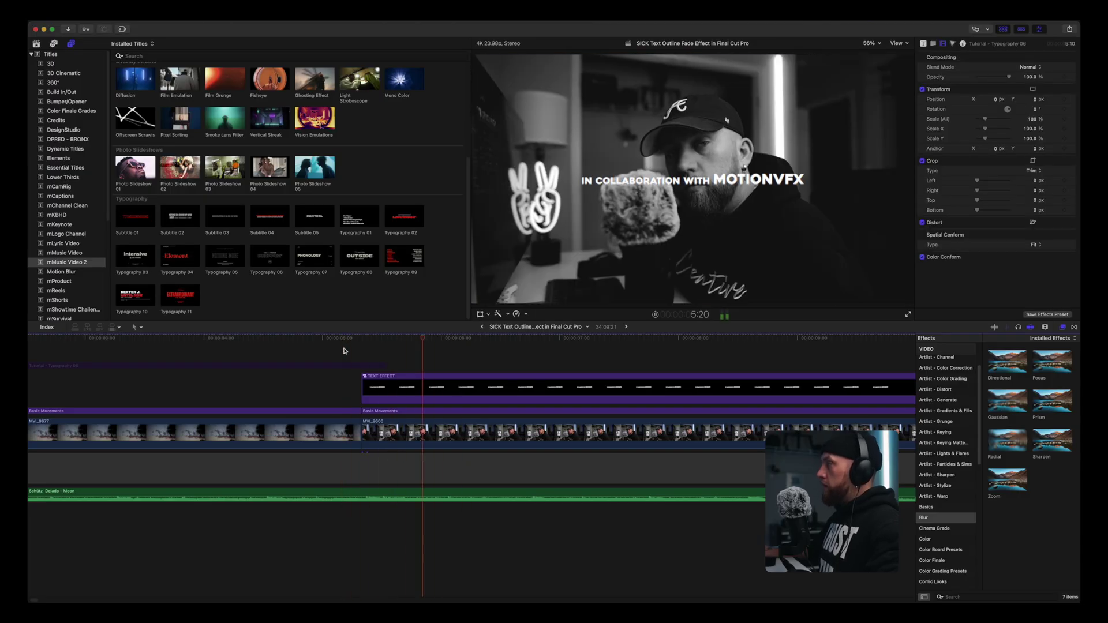
{"action": "left_click", "coordinate": [344, 351]}
{"action": "key", "text": "Down"}
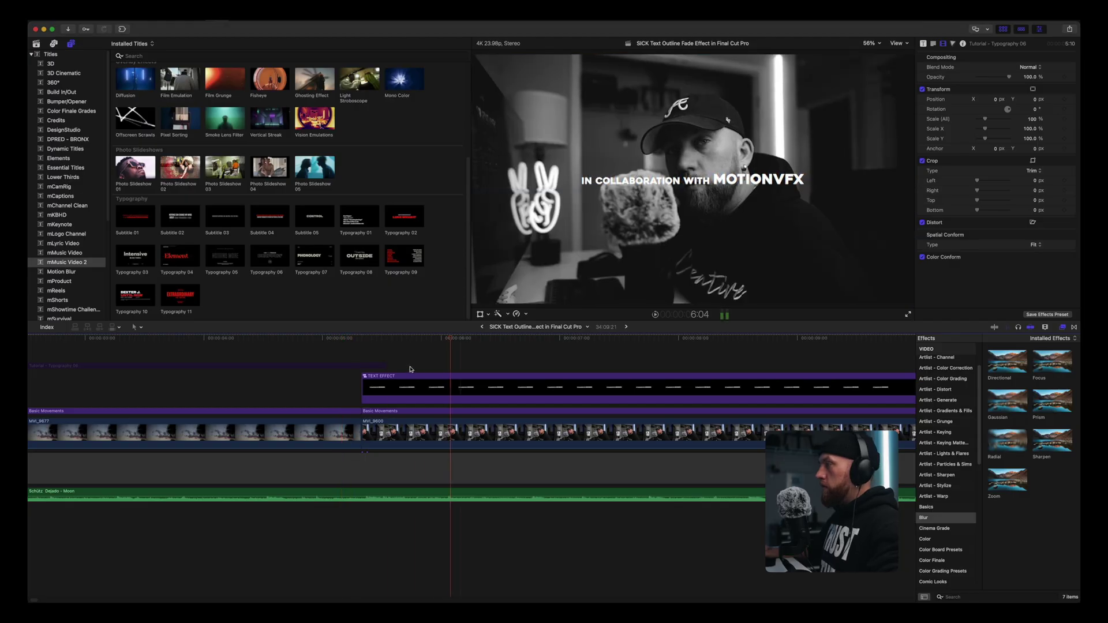
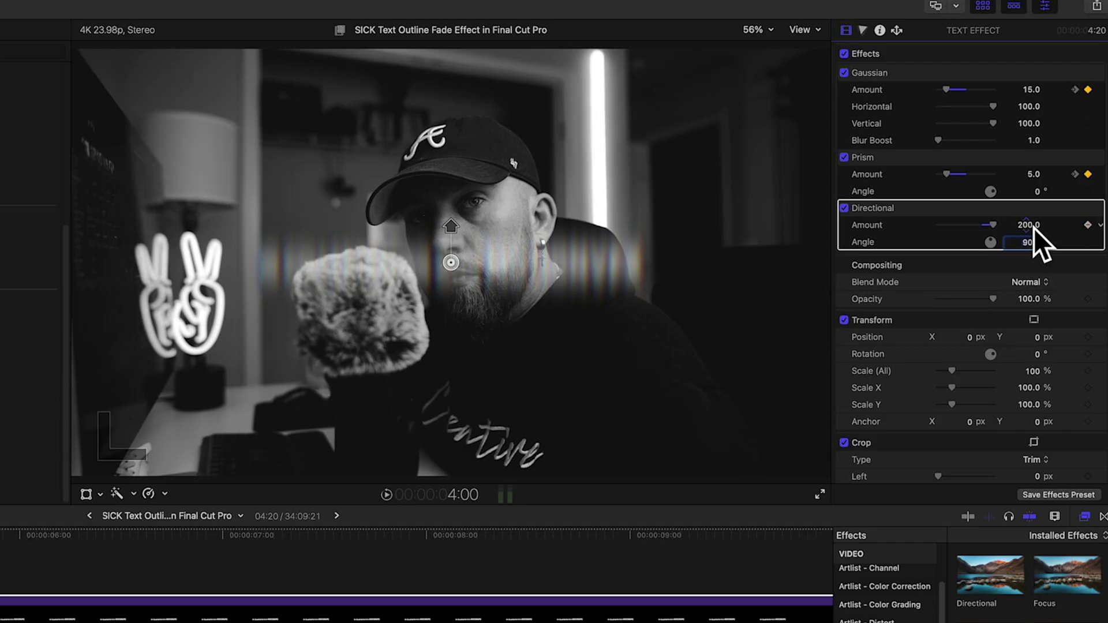
Try keyframing the Directional Amount at 0 at 6:04 on the TEXT EFFECT clip, and undo it
{"action": "left_click", "coordinate": [91, 609]}
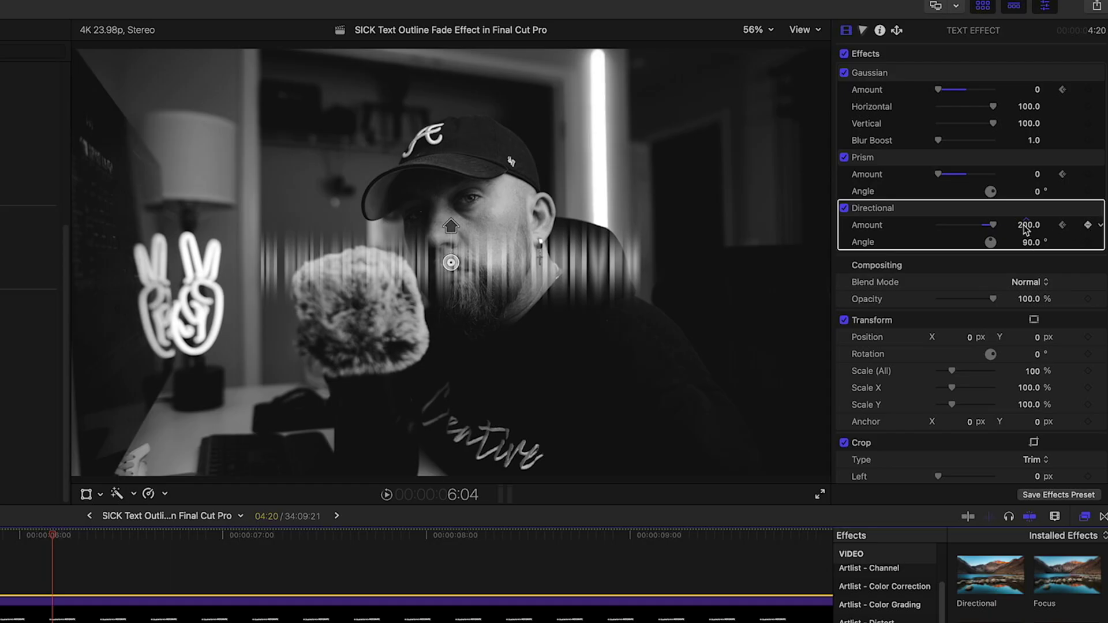
{"action": "left_click", "coordinate": [1029, 160]}
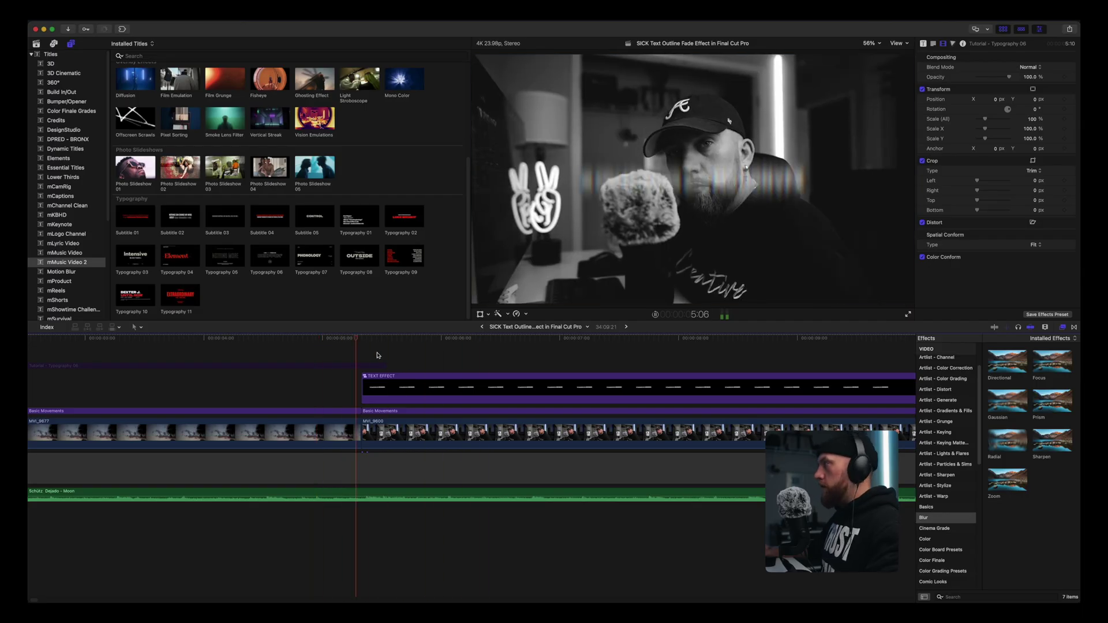
{"action": "left_click", "coordinate": [416, 382]}
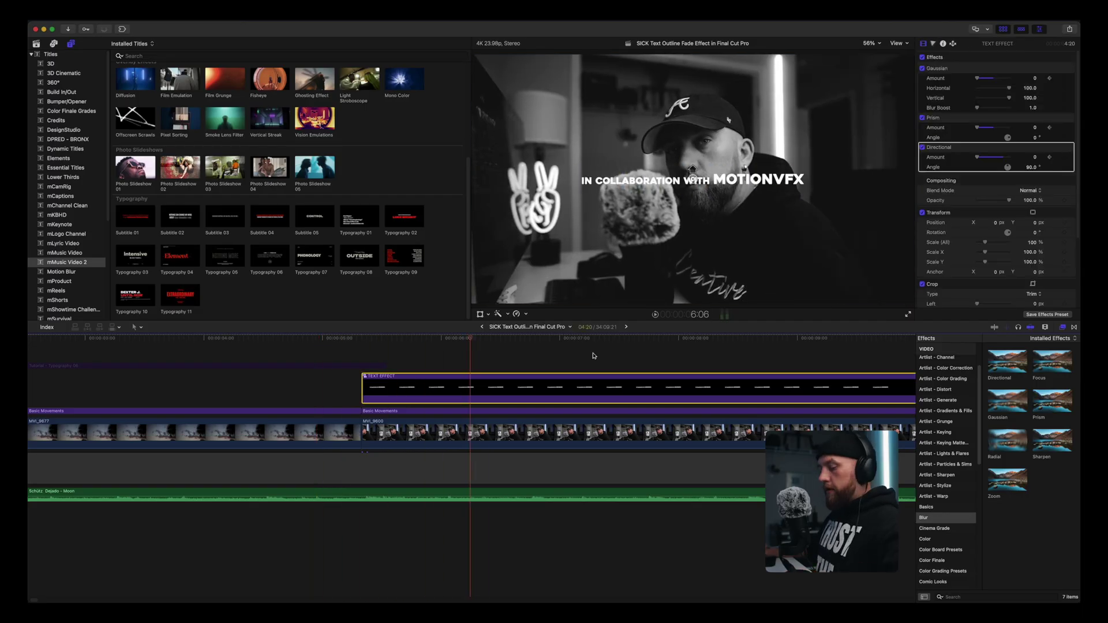
{"action": "key", "text": "Left"}
{"action": "key", "text": "Left"}
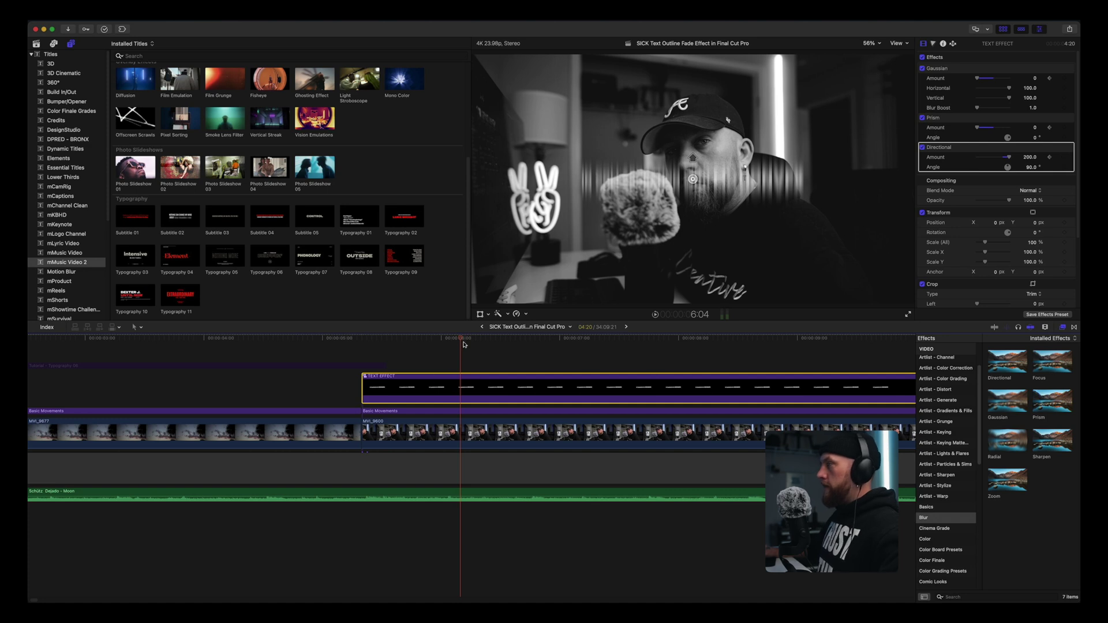
Try keyframing the Directional Amount at 0 at 5:23, in line with the clip's Gaussian and Prism keyframes
{"action": "left_click_drag", "start_coordinate": [462, 339], "coordinate": [363, 342]}
{"action": "key", "text": "alt+apostrophe"}
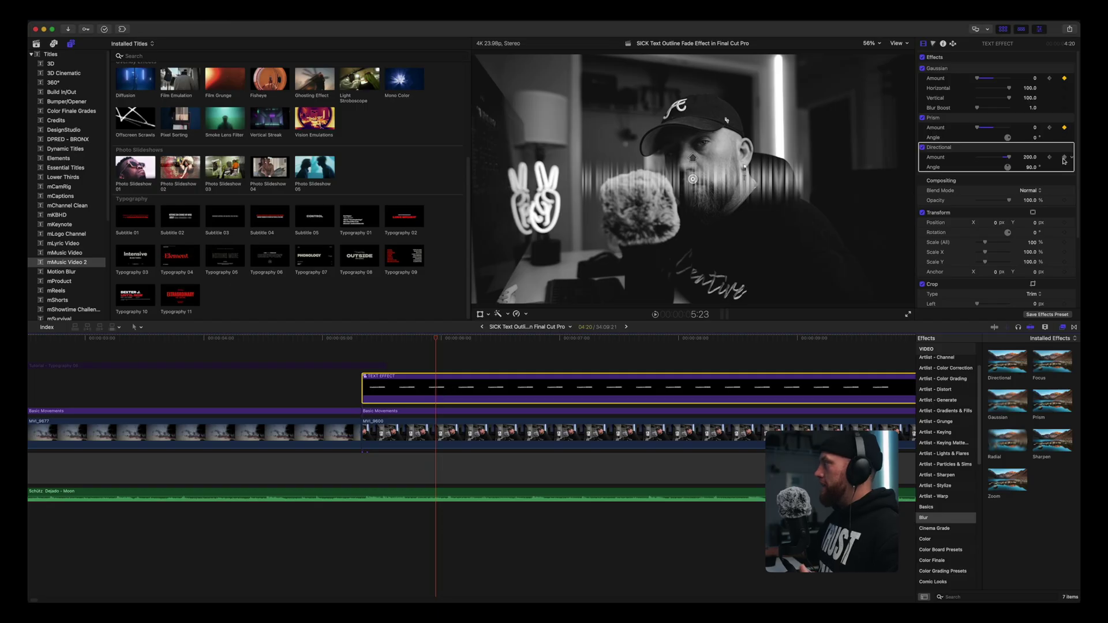
{"action": "left_click", "coordinate": [1027, 158]}
{"action": "type", "text": "0"}
{"action": "key", "text": "Return"}
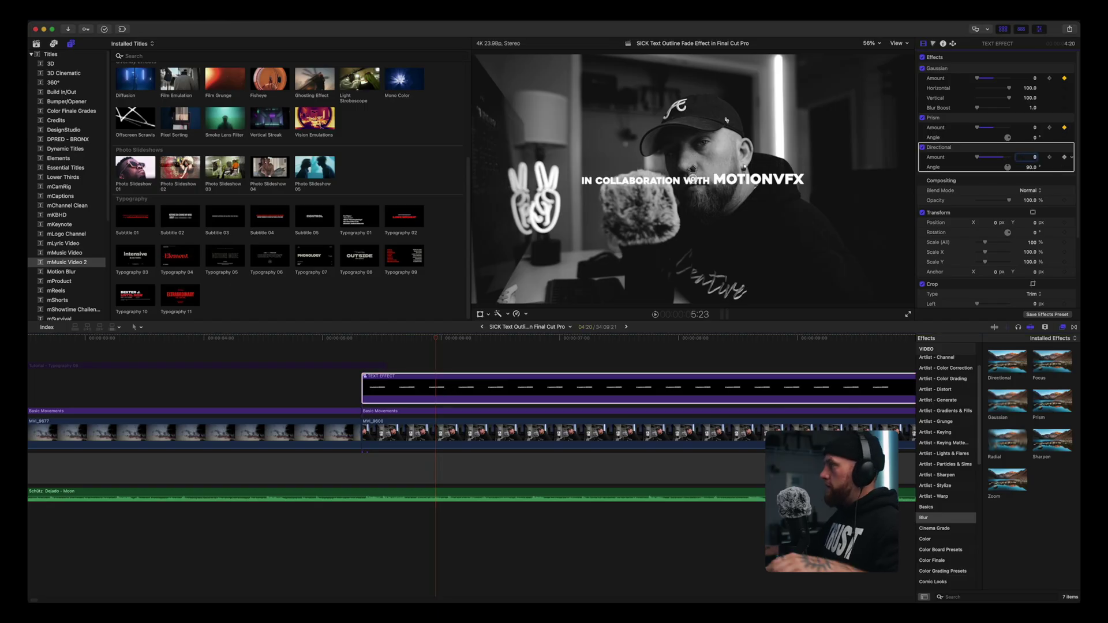
Play back the opening of the TEXT EFFECT clip and undo the Directional keyframe value at 5:23
{"action": "left_click", "coordinate": [353, 368]}
{"action": "key", "text": "space"}
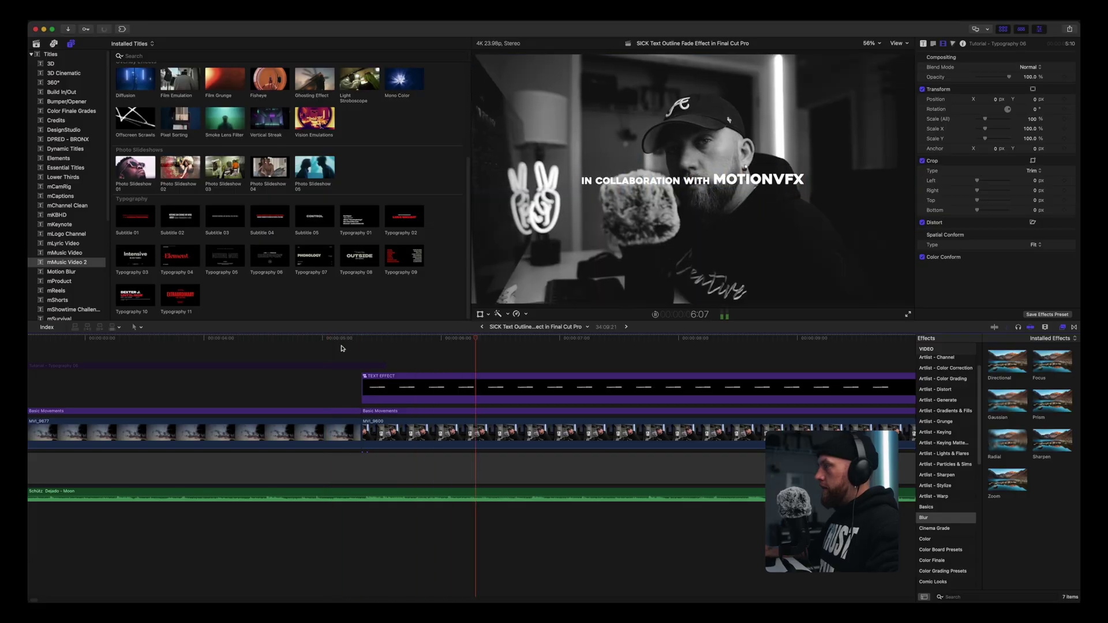
{"action": "left_click", "coordinate": [446, 381]}
{"action": "key", "text": "Left"}
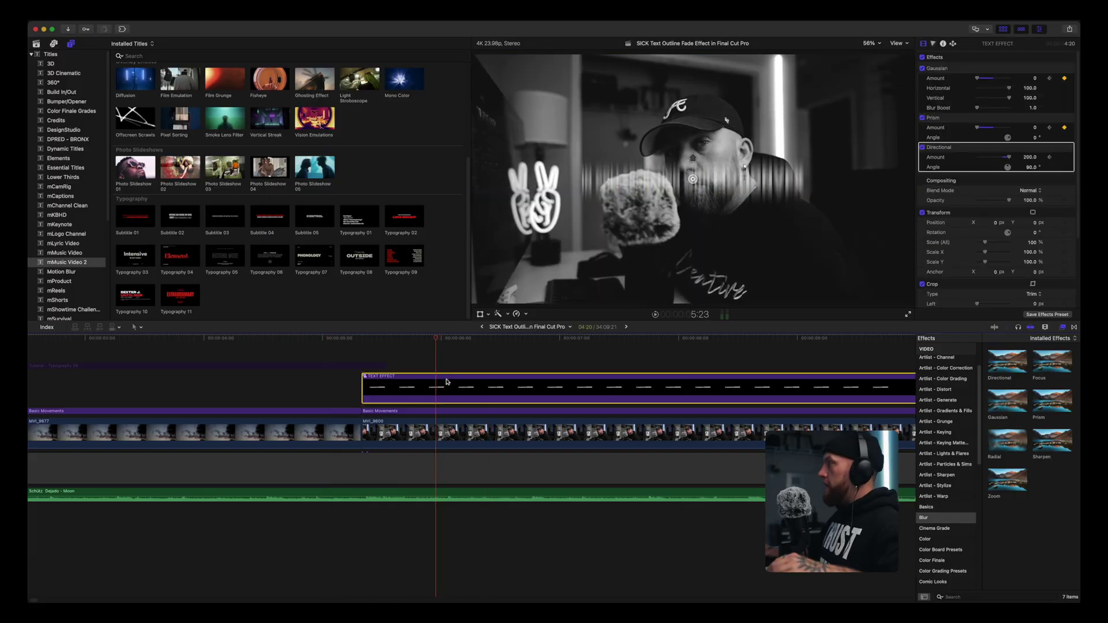
Keyframe the Directional Amount at 0 at 5:18 on the TEXT EFFECT clip
{"action": "left_click", "coordinate": [416, 350]}
{"action": "left_click", "coordinate": [416, 385]}
{"action": "key", "text": "Up"}
{"action": "key", "text": "Up"}
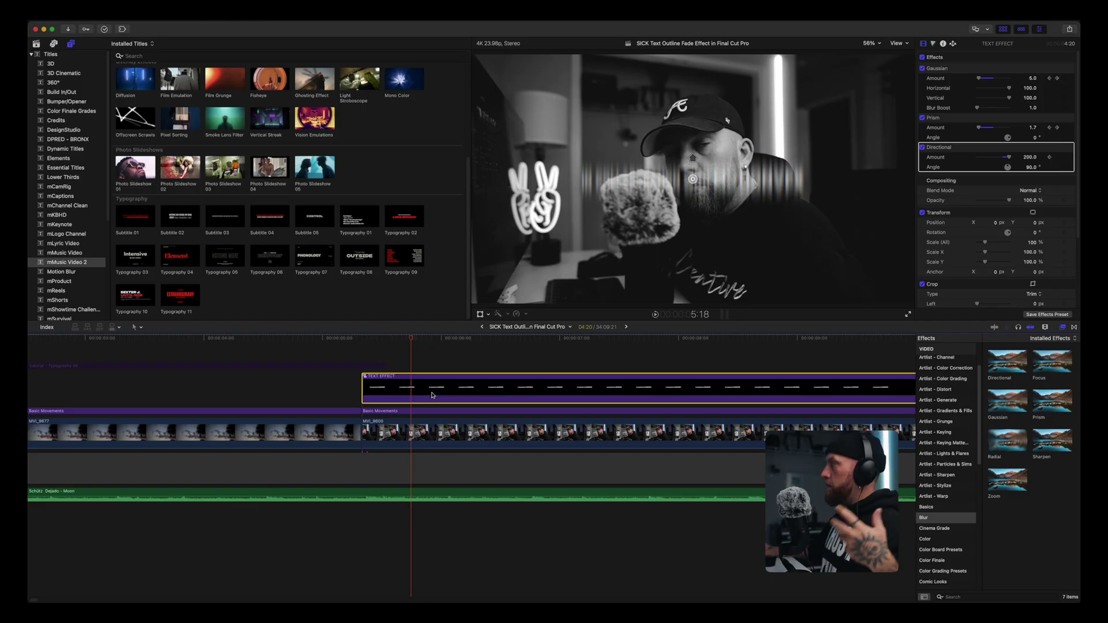
{"action": "left_click", "coordinate": [1029, 158]}
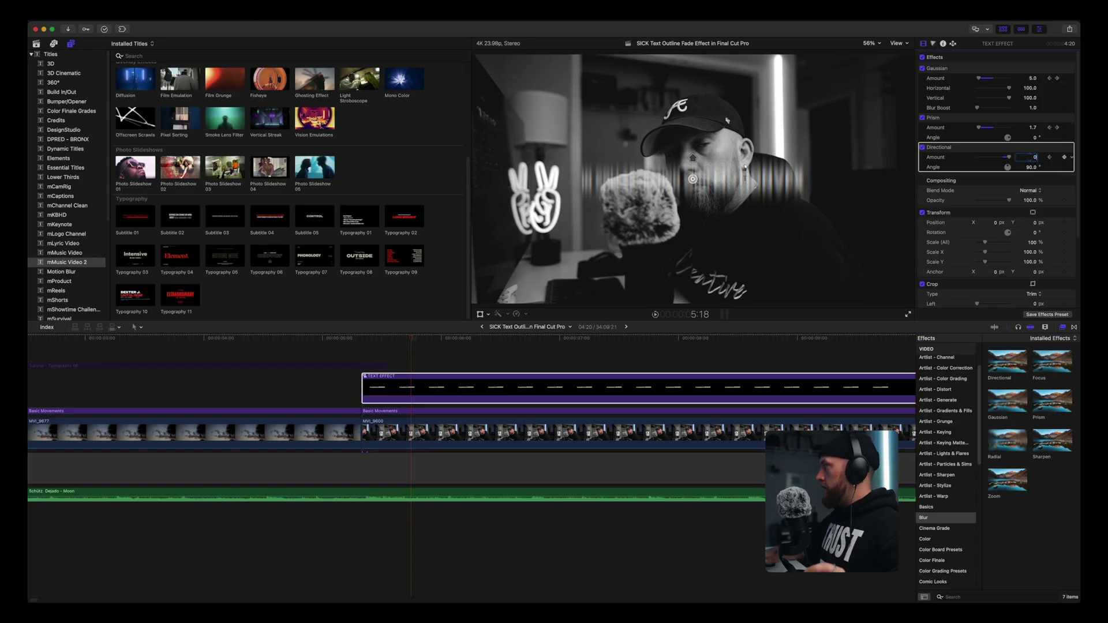
{"action": "key", "text": "Return"}
Play back the opening of the TEXT EFFECT clip repeatedly to review the shortened directional blur
{"action": "left_click", "coordinate": [339, 348]}
{"action": "key", "text": "space"}
{"action": "left_click", "coordinate": [345, 338]}
{"action": "left_click", "coordinate": [345, 338]}
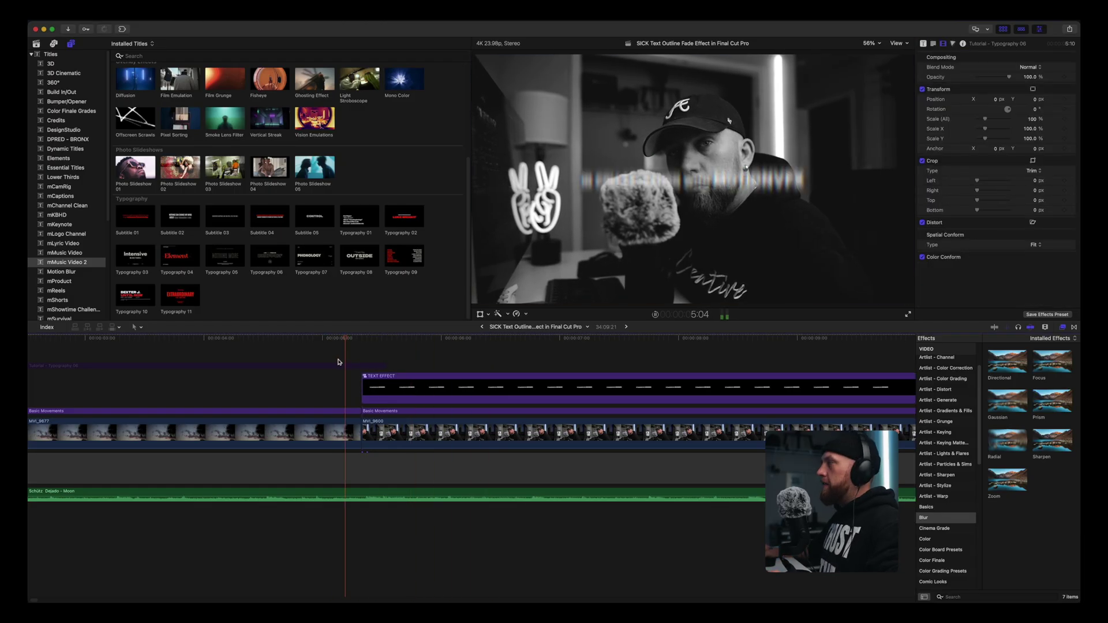
{"action": "left_click", "coordinate": [312, 351]}
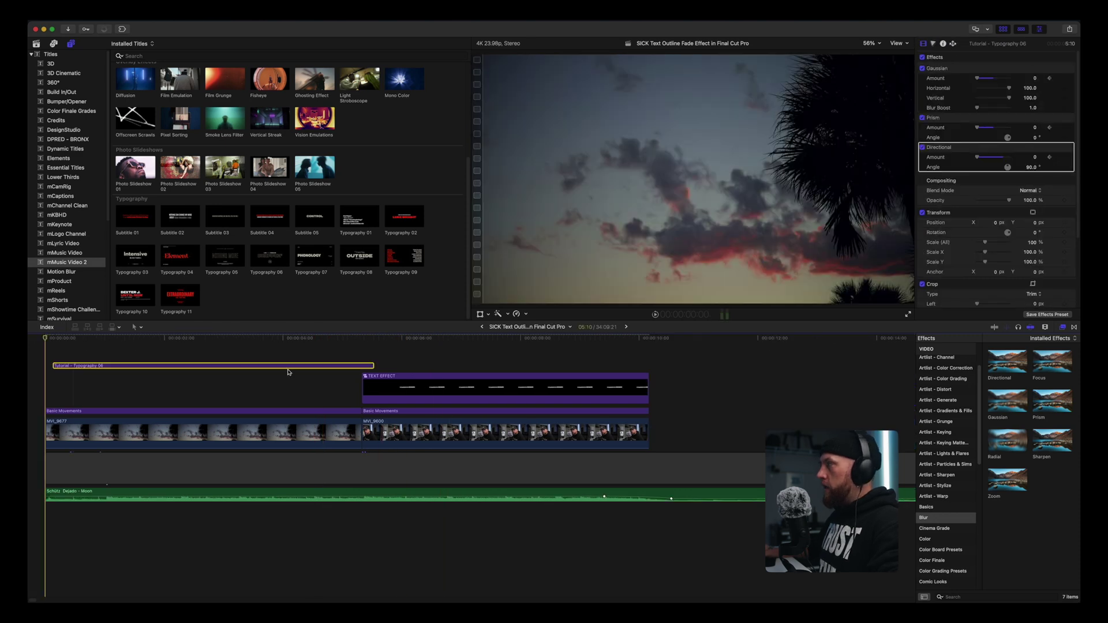
Play back the timeline from the outlined sunset title through the start of the TEXT EFFECT clip
{"action": "key", "text": "space"}
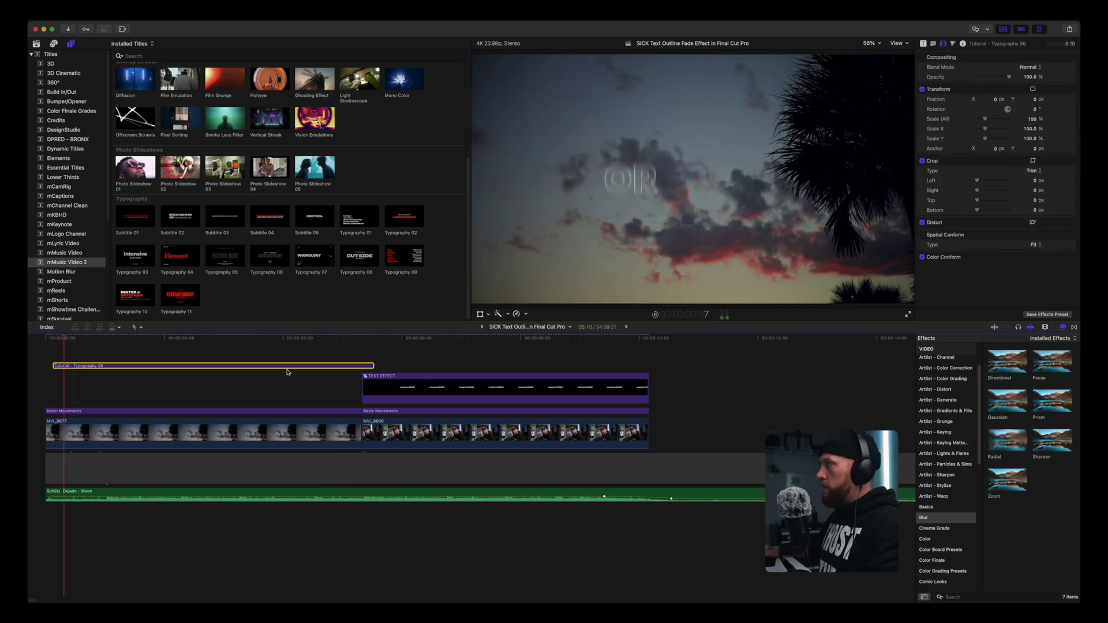
{"action": "left_click", "coordinate": [315, 343]}
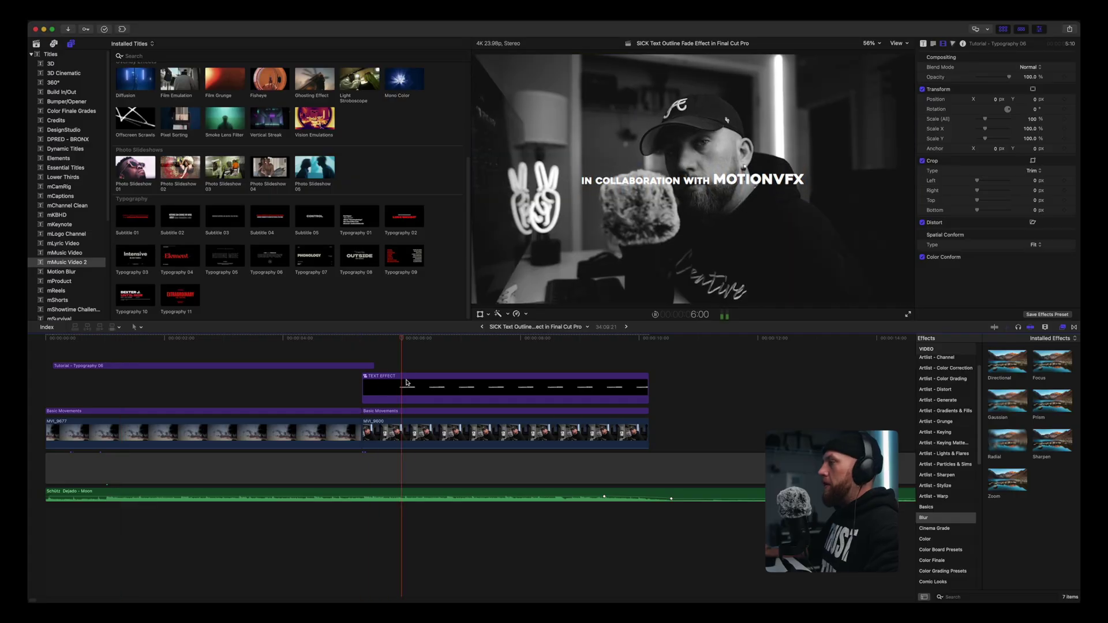
{"action": "key", "text": "space"}
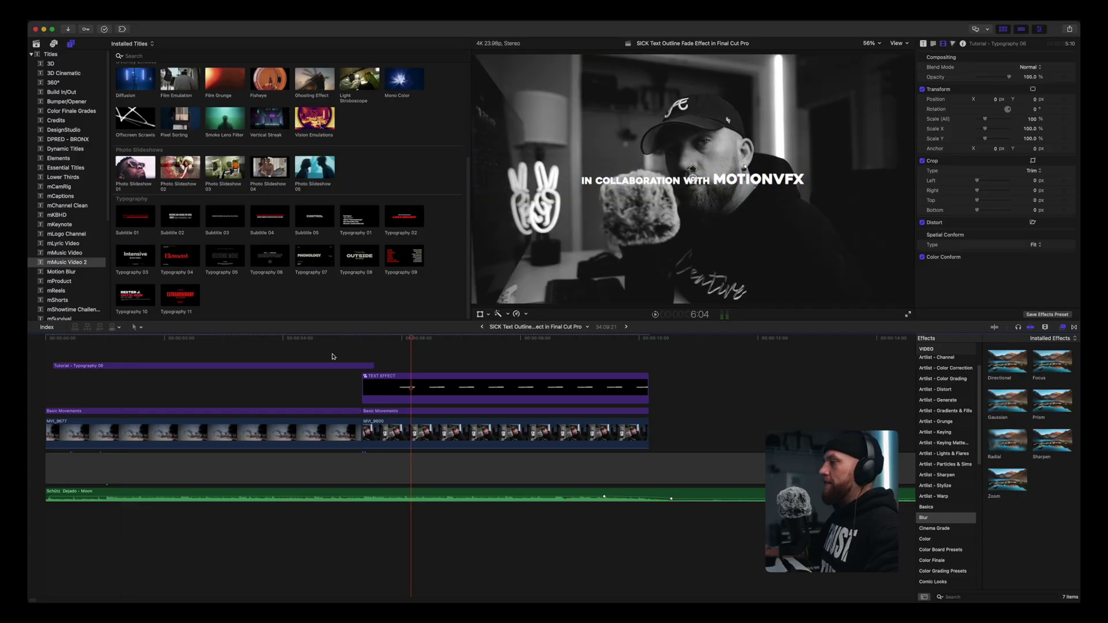
{"action": "left_click", "coordinate": [332, 355]}
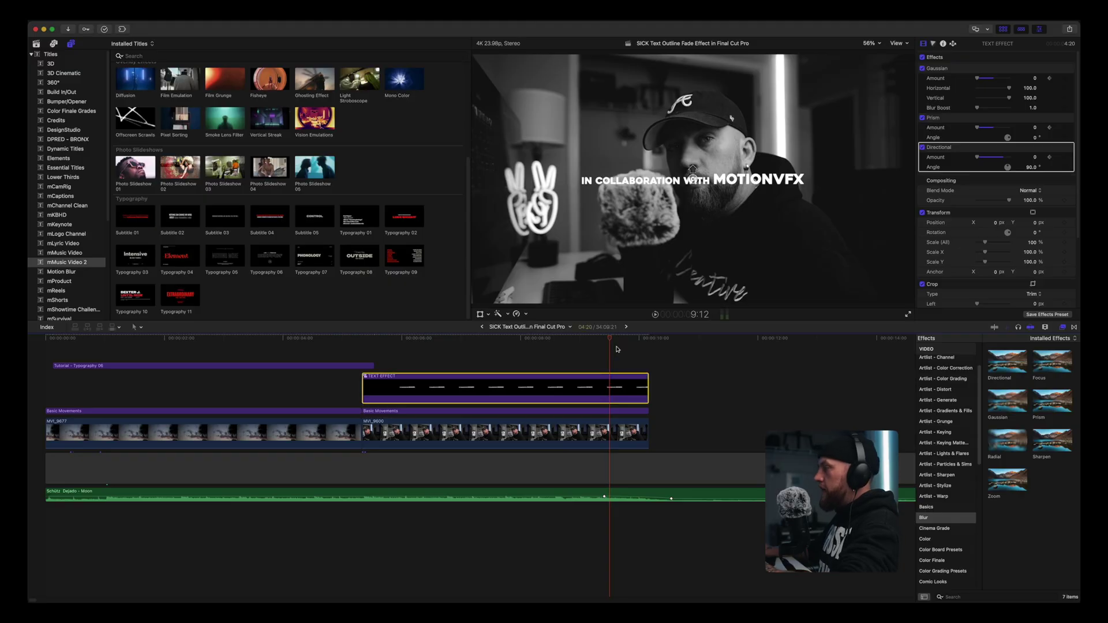
Add keyframes for the Gaussian, Prism and Directional Amounts at 9:13 near the end of the TEXT EFFECT clip
{"action": "left_click", "coordinate": [616, 349]}
{"action": "left_click", "coordinate": [625, 392]}
{"action": "key", "text": "Down"}
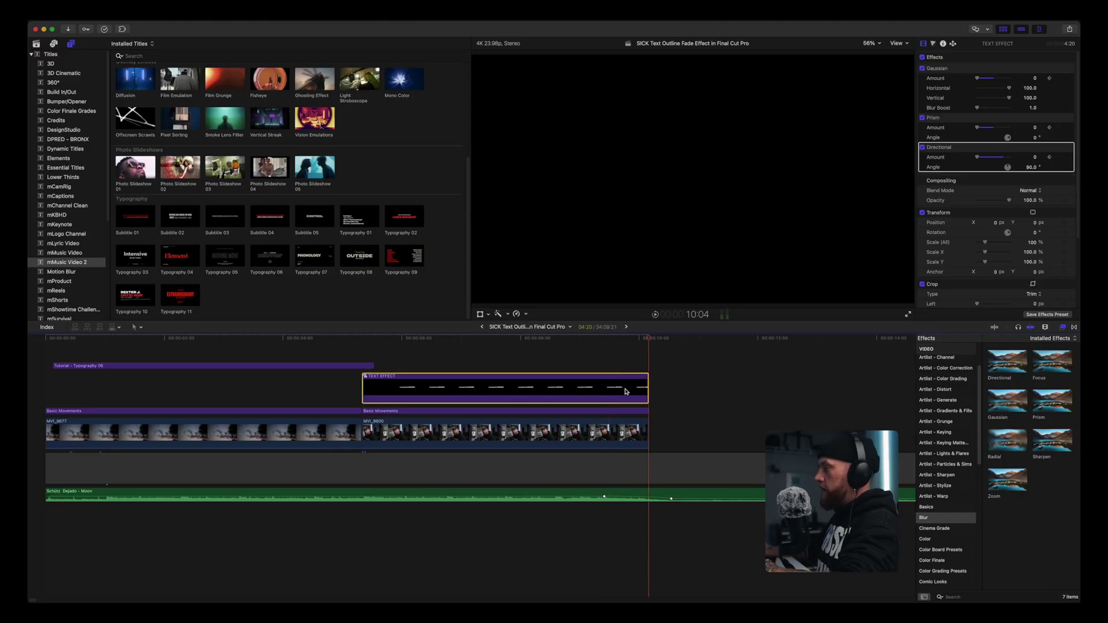
{"action": "left_click", "coordinate": [624, 389]}
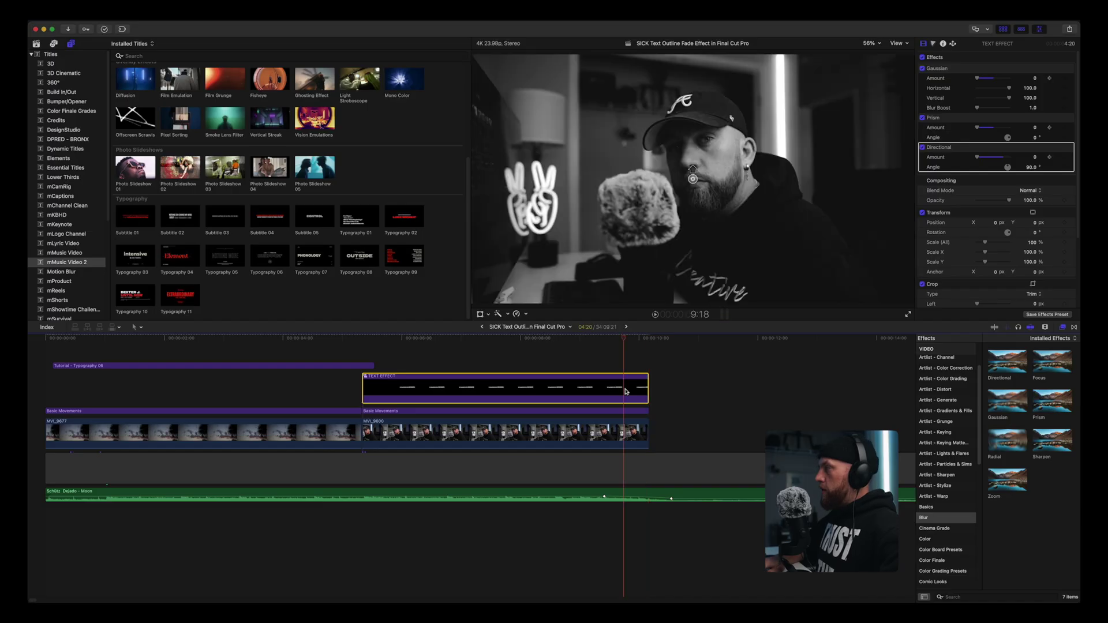
{"action": "key", "text": "Left"}
{"action": "key", "text": "Left"}
{"action": "key", "text": "Left"}
{"action": "key", "text": "Left"}
{"action": "key", "text": "Left"}
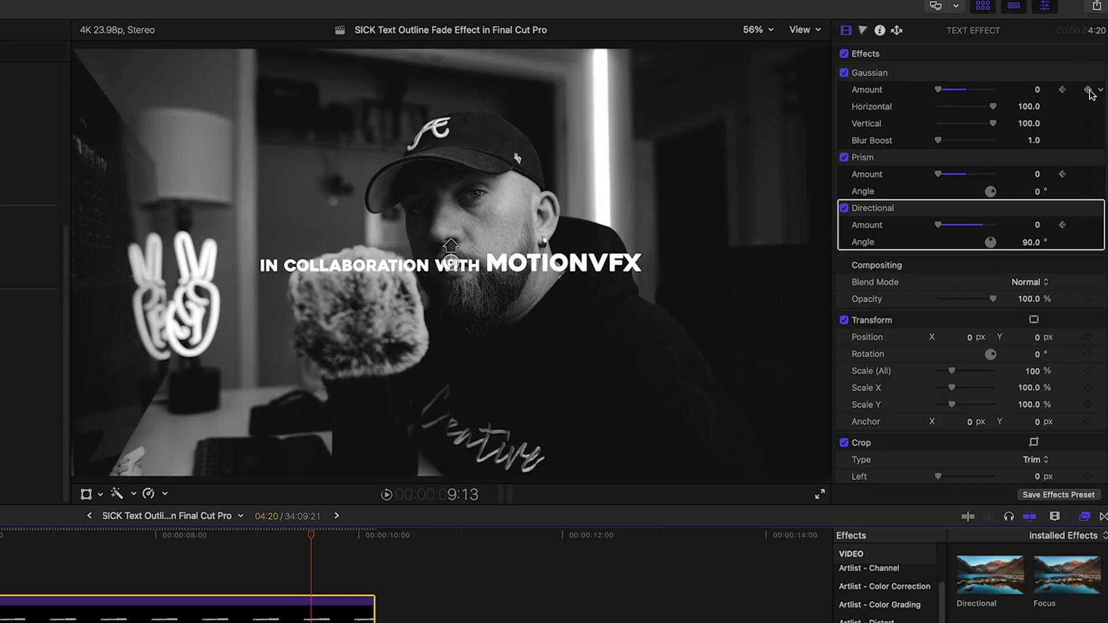
{"action": "left_click", "coordinate": [1088, 90]}
{"action": "left_click", "coordinate": [1088, 175]}
{"action": "left_click", "coordinate": [1088, 225]}
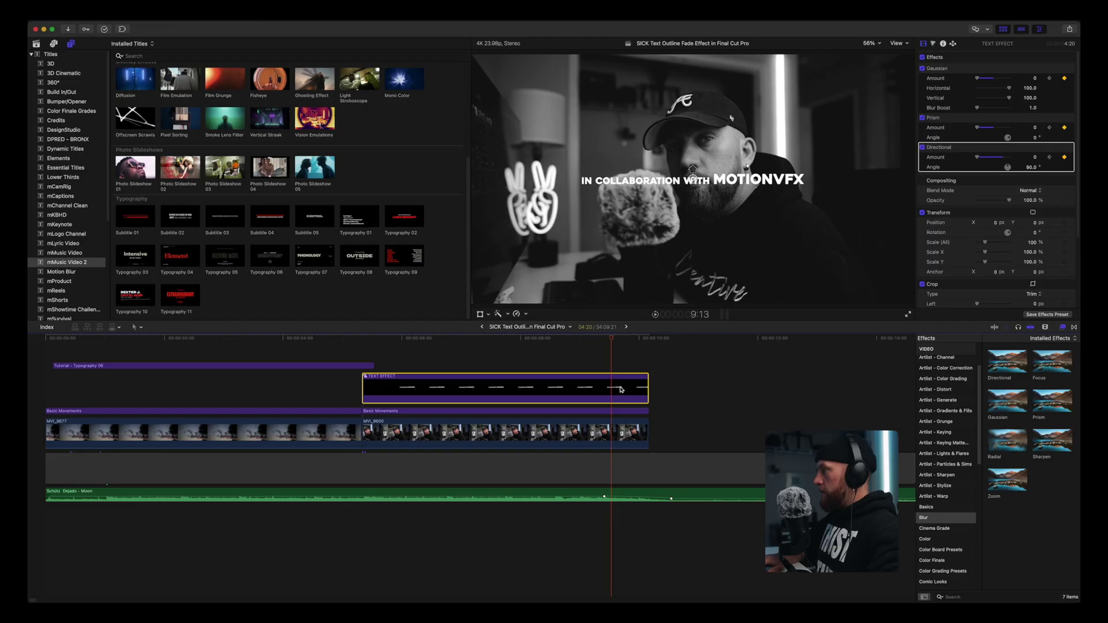
Set the Directional Amount to 200 and the Prism Amount to 5 at 10:03 on the TEXT EFFECT clip
{"action": "key", "text": "space"}
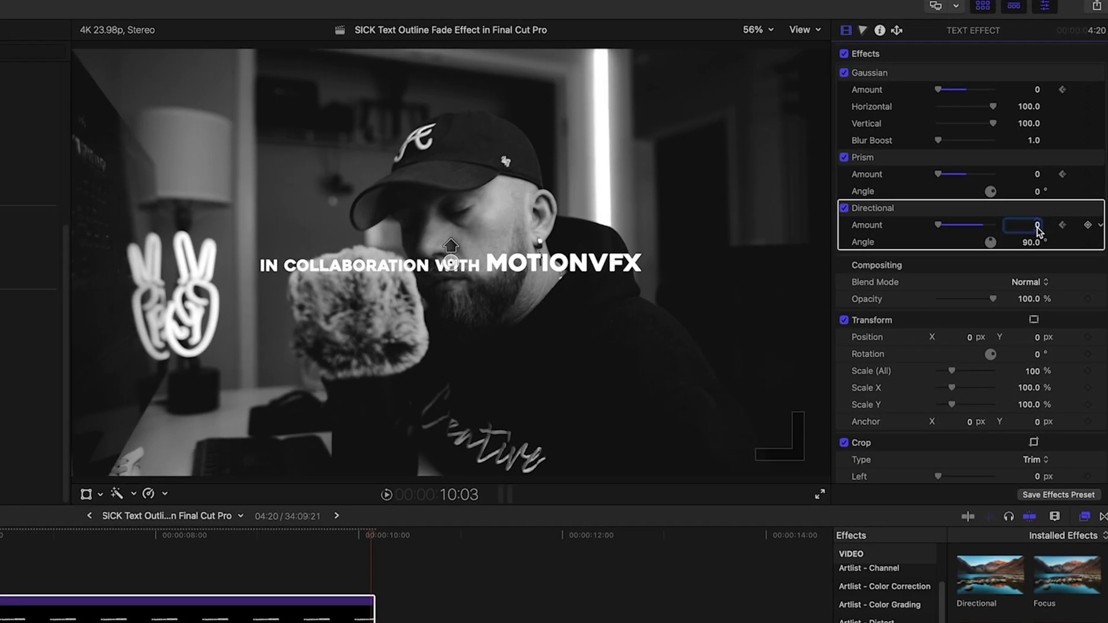
{"action": "left_click", "coordinate": [1037, 225]}
{"action": "type", "text": "200"}
{"action": "key", "text": "Return"}
{"action": "left_click", "coordinate": [1037, 174]}
{"action": "type", "text": "5"}
{"action": "key", "text": "Return"}
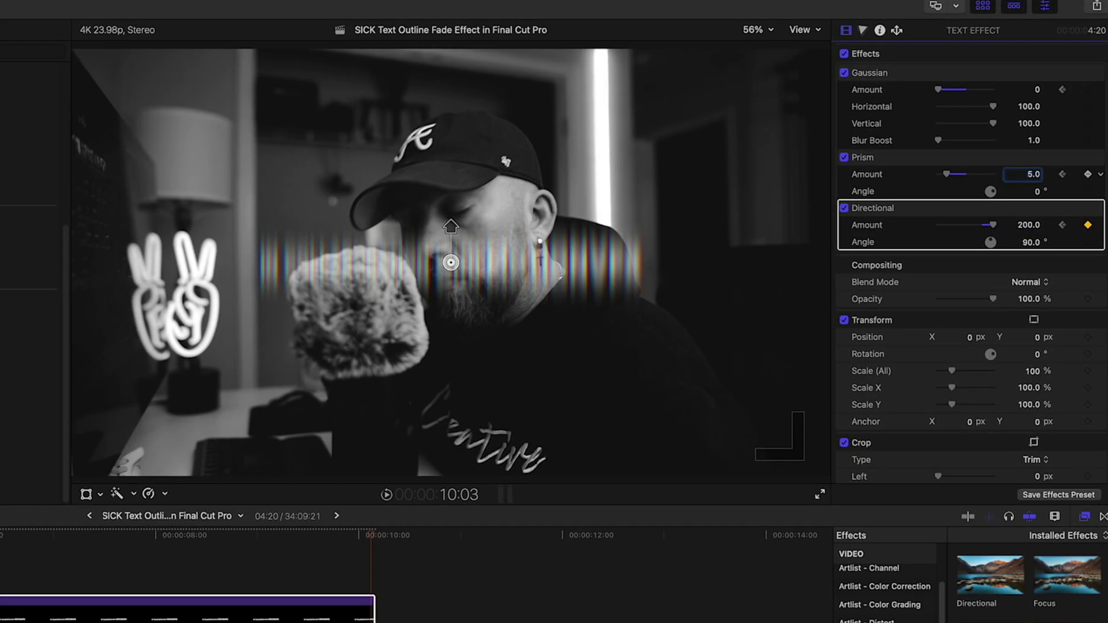
Try Gaussian Amounts of 50 and 5 at 10:03, and play back the timeline from 4:22
{"action": "left_click", "coordinate": [1037, 90]}
{"action": "type", "text": "50"}
{"action": "key", "text": "Return"}
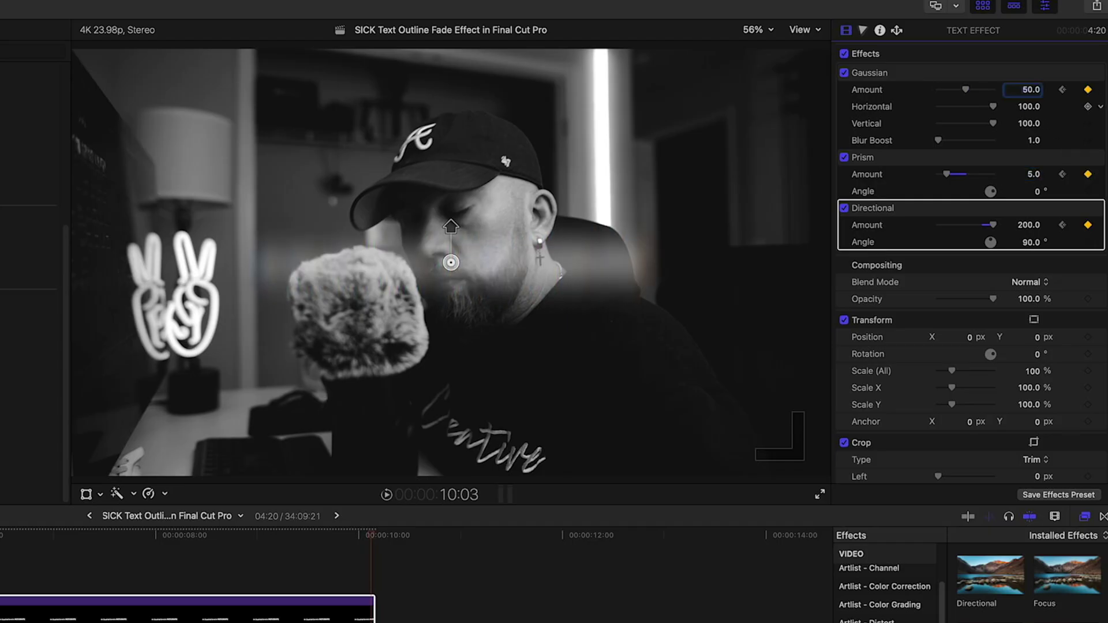
{"action": "type", "text": "0"}
{"action": "key", "text": "Return"}
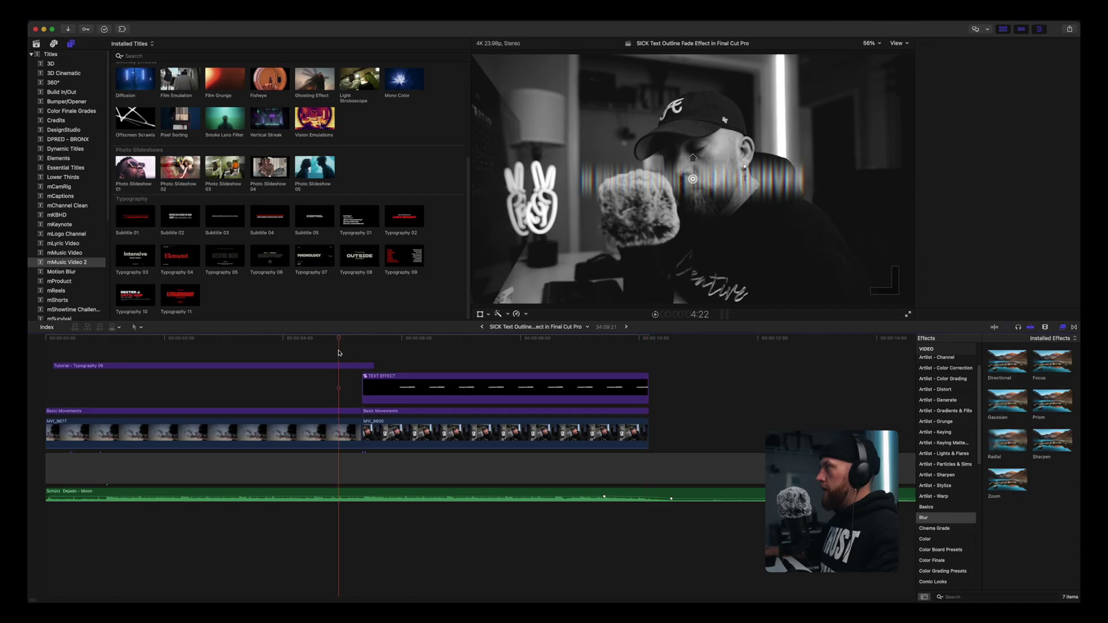
{"action": "key", "text": "super+4"}
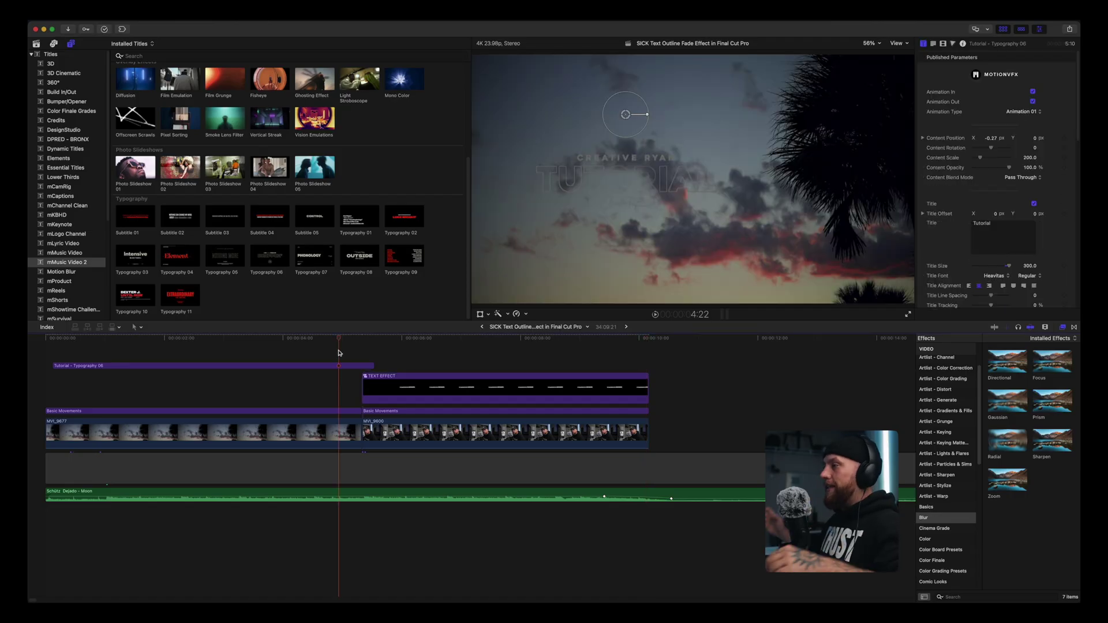
{"action": "key", "text": "space"}
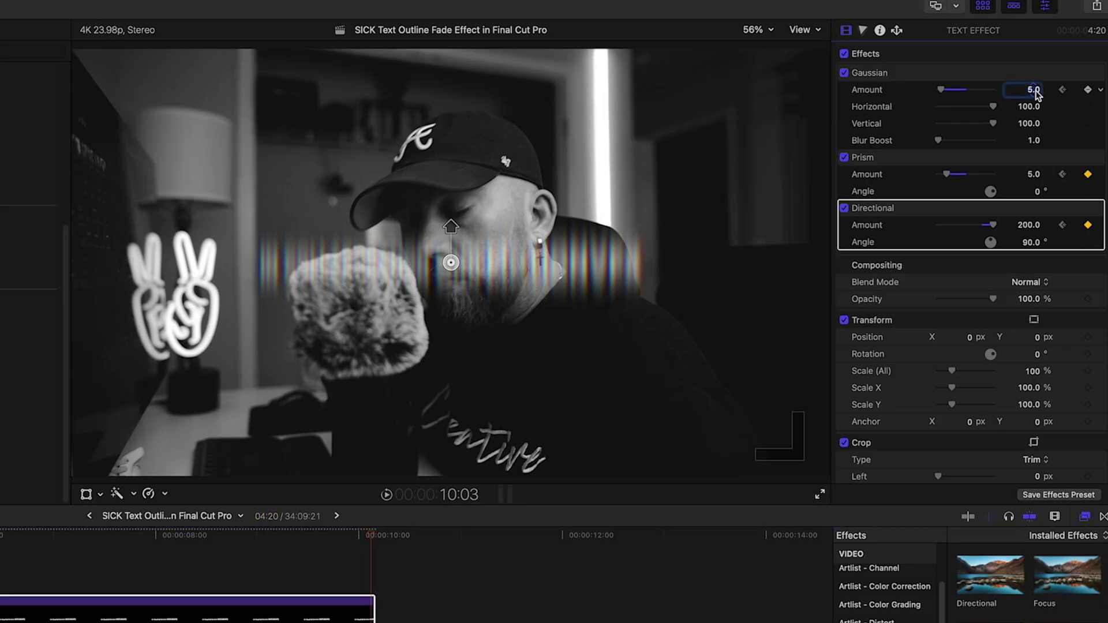
Set the Gaussian Amount to 20 at 10:03 and play back the end of the TEXT EFFECT clip from 9:03
{"action": "type", "text": "0"}
{"action": "key", "text": "Return"}
{"action": "left_click", "coordinate": [275, 554]}
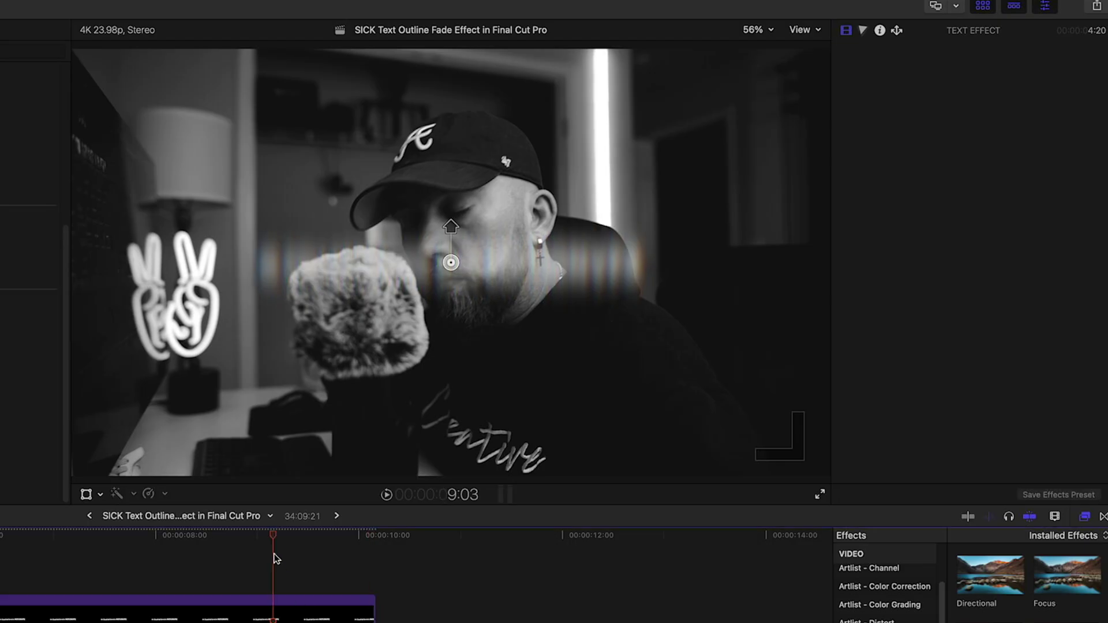
{"action": "key", "text": "space"}
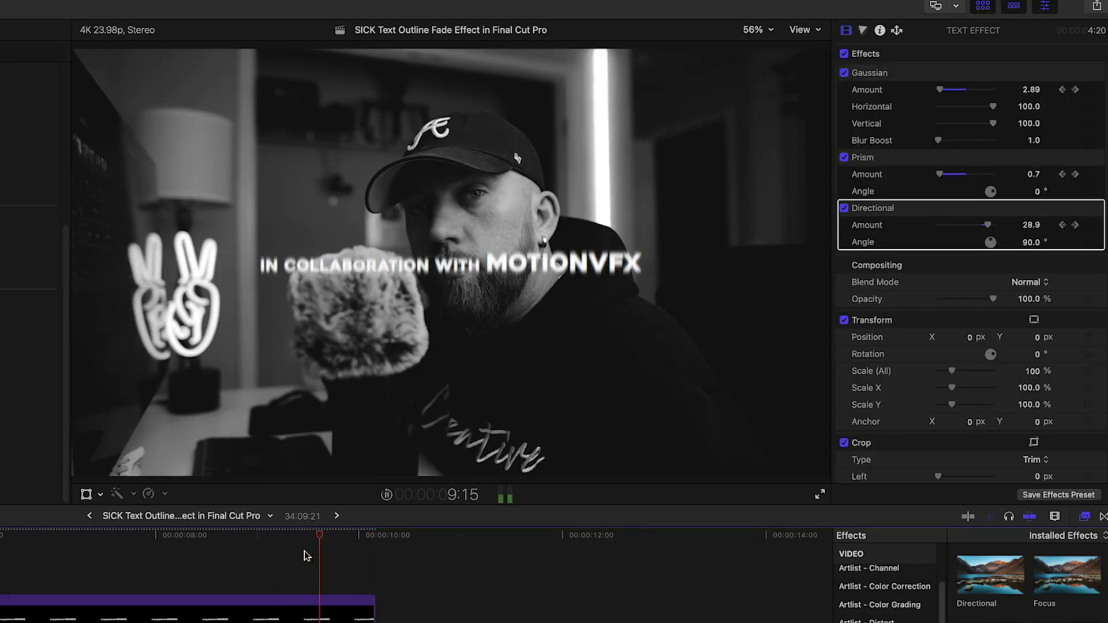
{"action": "key", "text": "space"}
Open the Directional Amount at 10:03 on the TEXT EFFECT clip for editing, and return to the start of the timeline
{"action": "key", "text": "Right"}
{"action": "key", "text": "Right"}
{"action": "key", "text": "Right"}
{"action": "key", "text": "Right"}
{"action": "key", "text": "Right"}
{"action": "key", "text": "Right"}
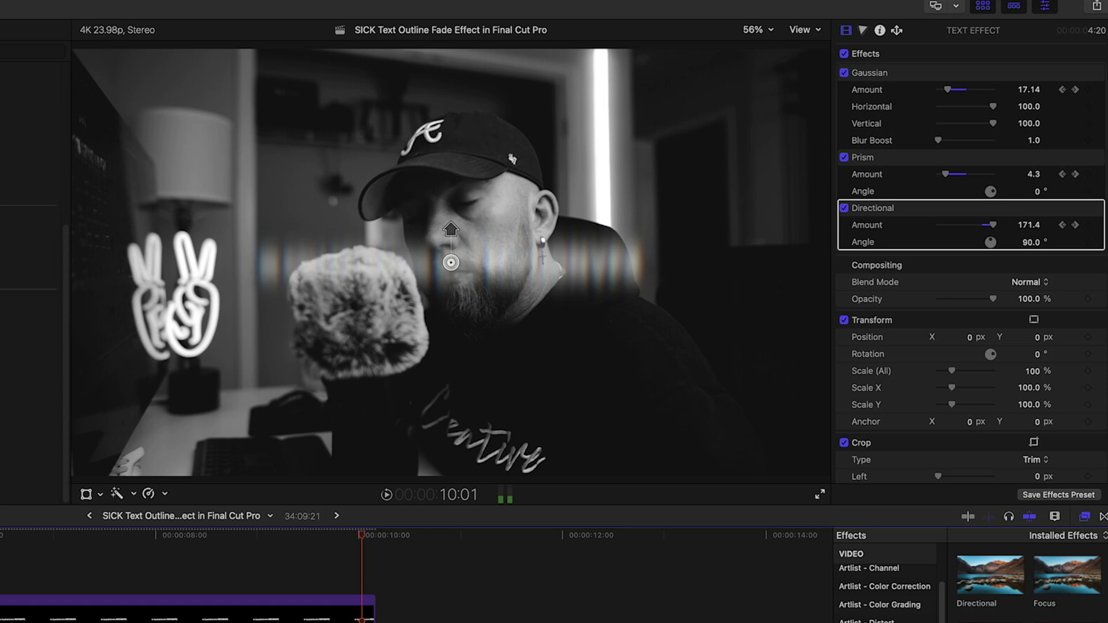
{"action": "key", "text": "Left"}
{"action": "key", "text": "c"}
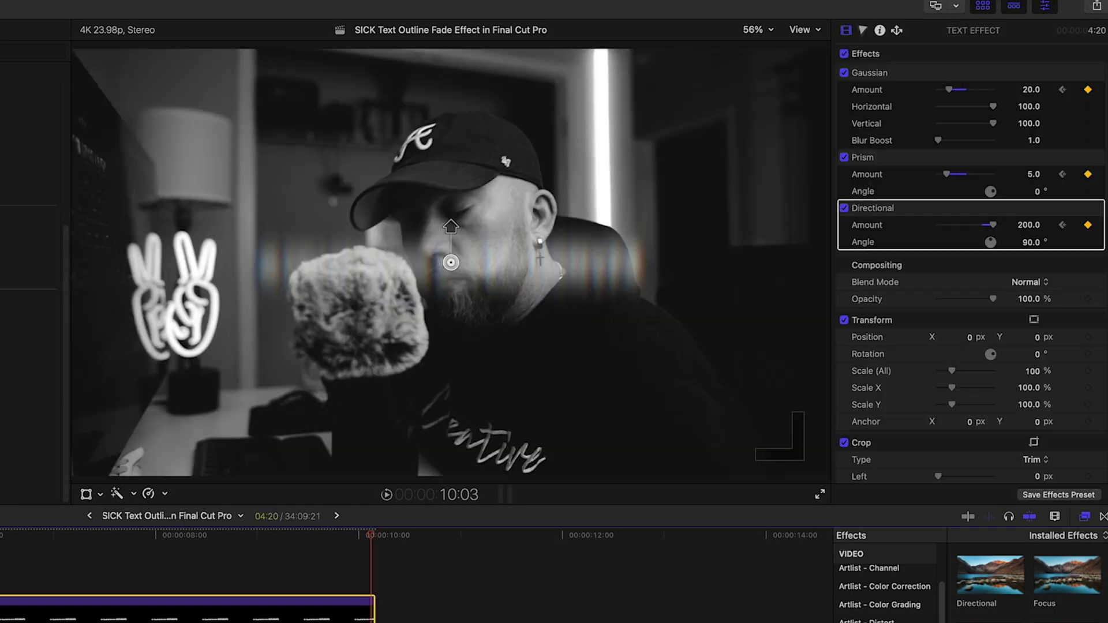
{"action": "left_click", "coordinate": [1032, 227]}
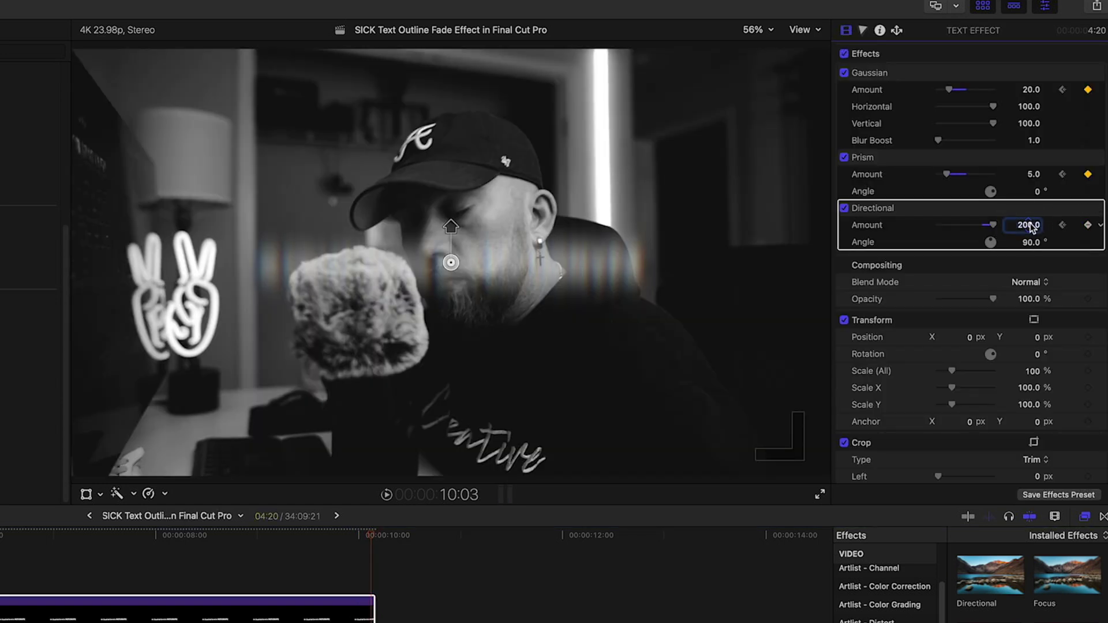
{"action": "key", "text": "Return"}
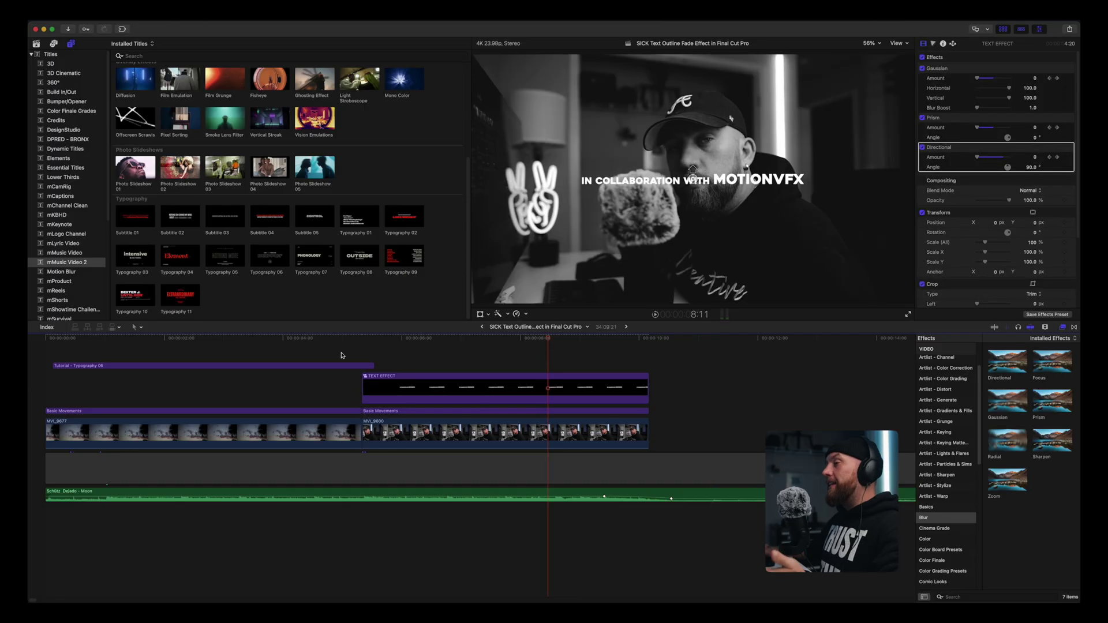
{"action": "key", "text": "Home"}
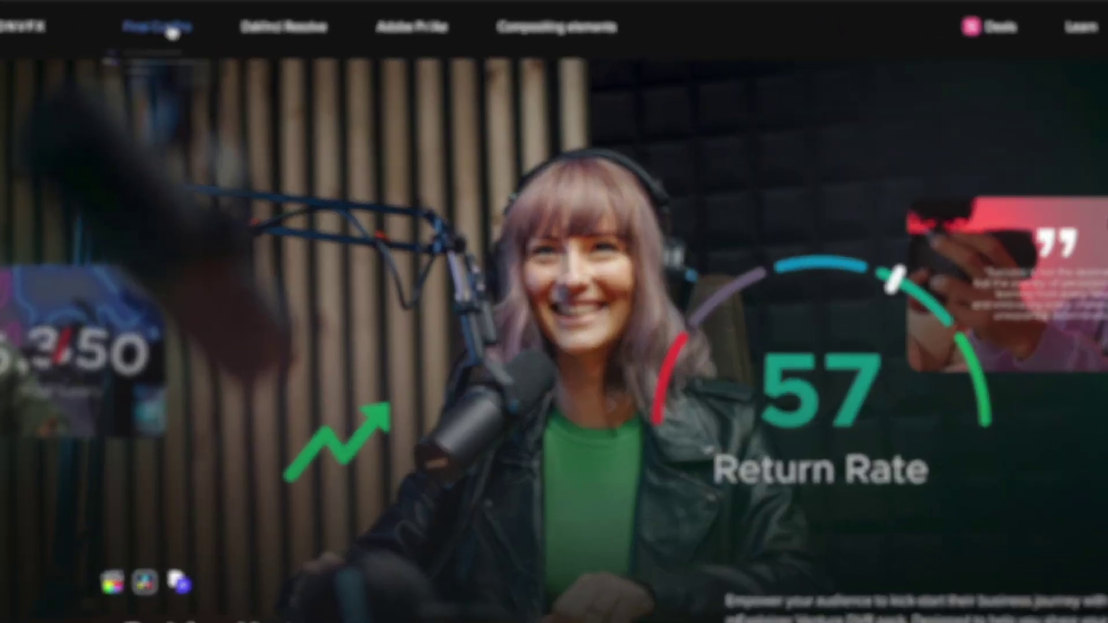
Switch to the MotionVFX website and open the Other category of its Final Cut Pro products
{"action": "mouse_move", "coordinate": [123, 33]}
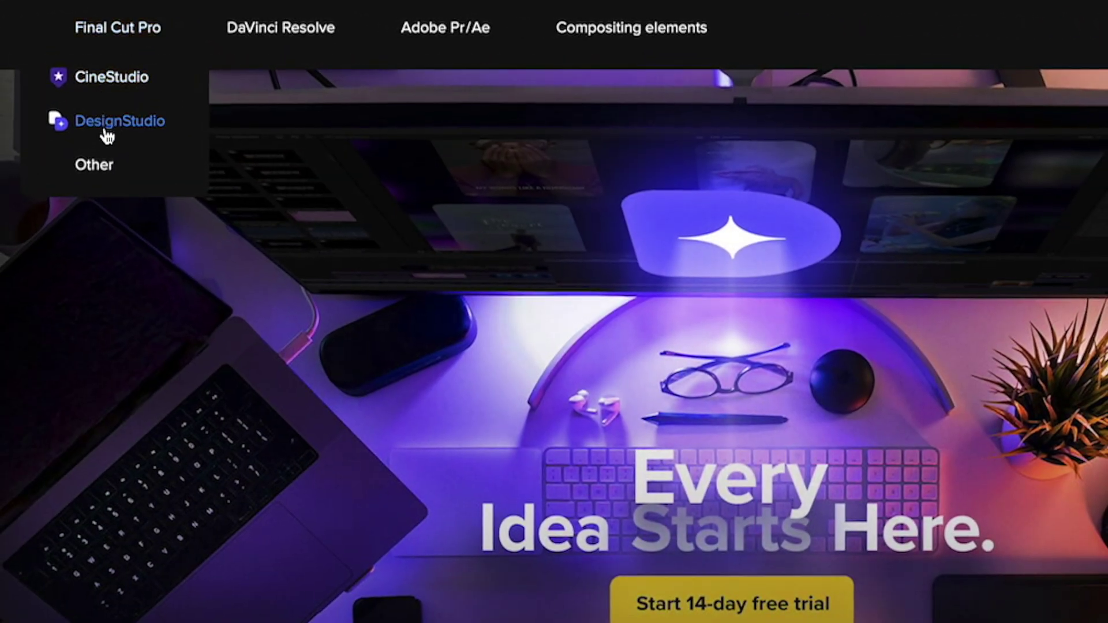
{"action": "left_click", "coordinate": [107, 167]}
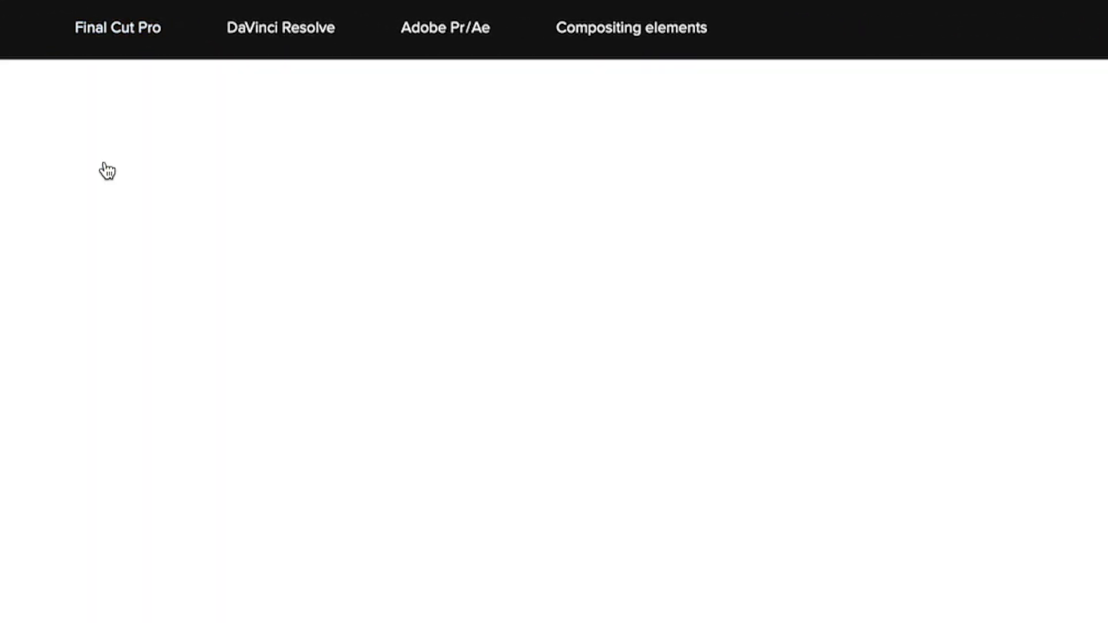